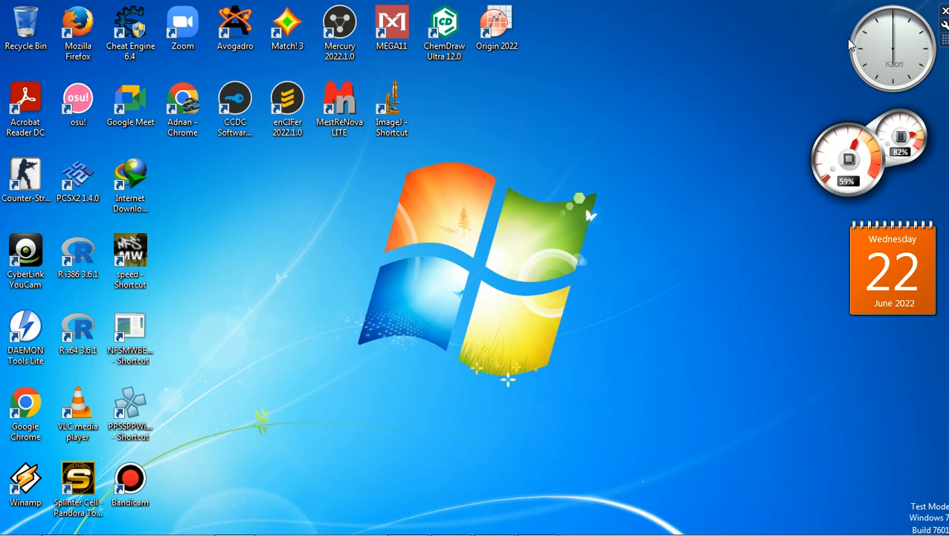
# Step: Launch ImageJ and open the 1.SEM image from the Data Record folder
pyautogui.rightClick(402, 134)
pyautogui.click(667, 483)
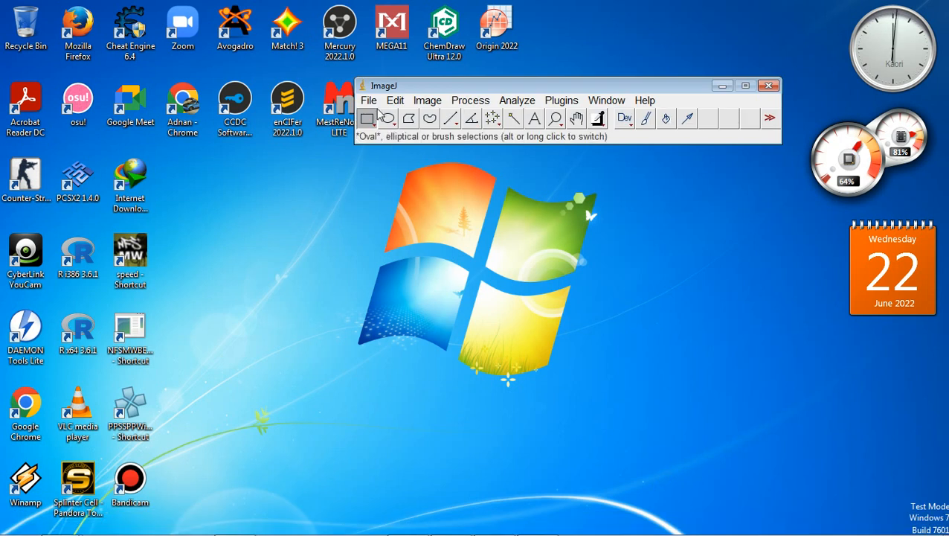
pyautogui.click(374, 104)
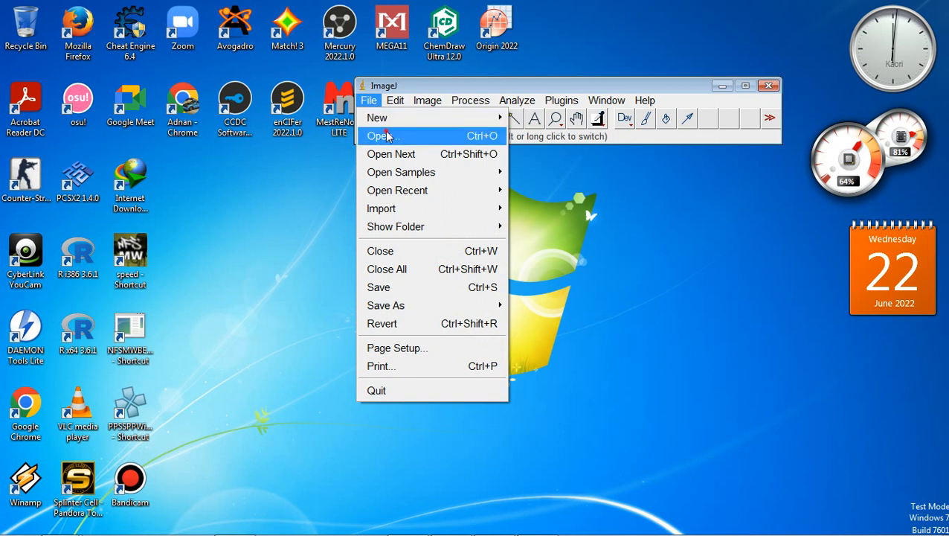
pyautogui.click(381, 135)
pyautogui.click(198, 138)
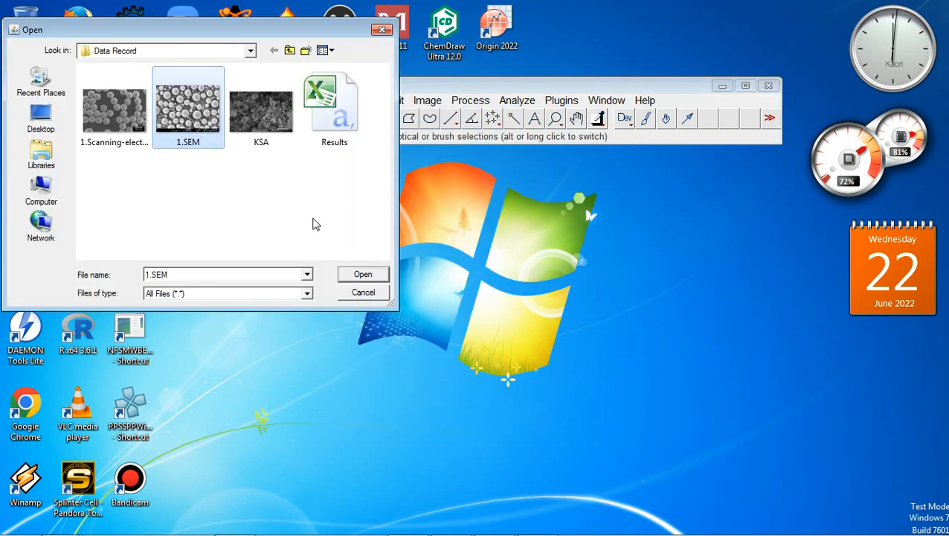
pyautogui.click(381, 276)
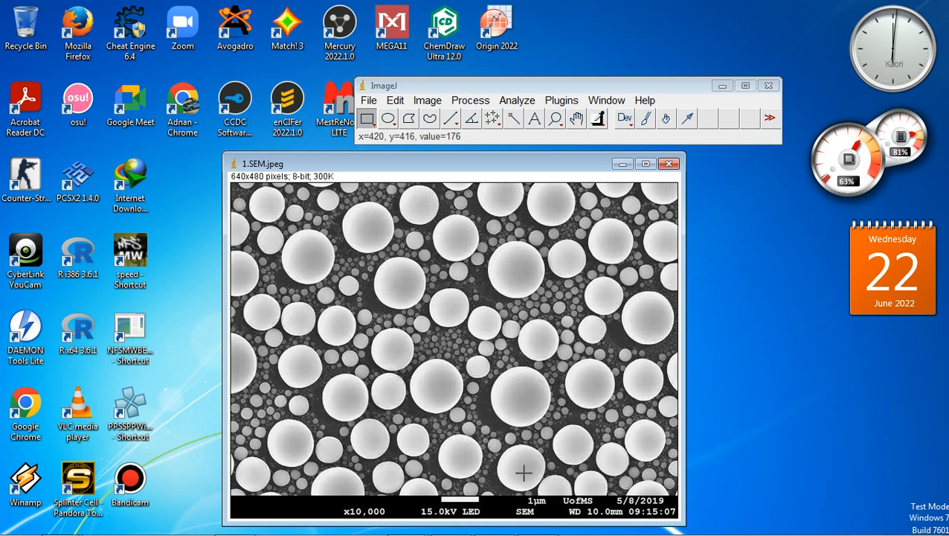
# Step: Draw a straight line about 53 pixels long along the full length of the 1 µm scale bar
pyautogui.click(557, 119)
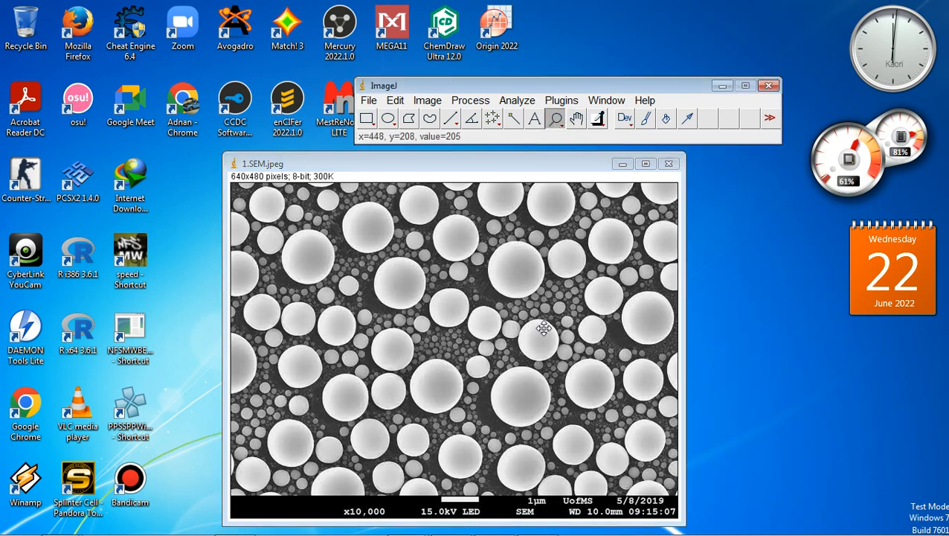
pyautogui.click(476, 483)
pyautogui.click(476, 482)
pyautogui.click(475, 482)
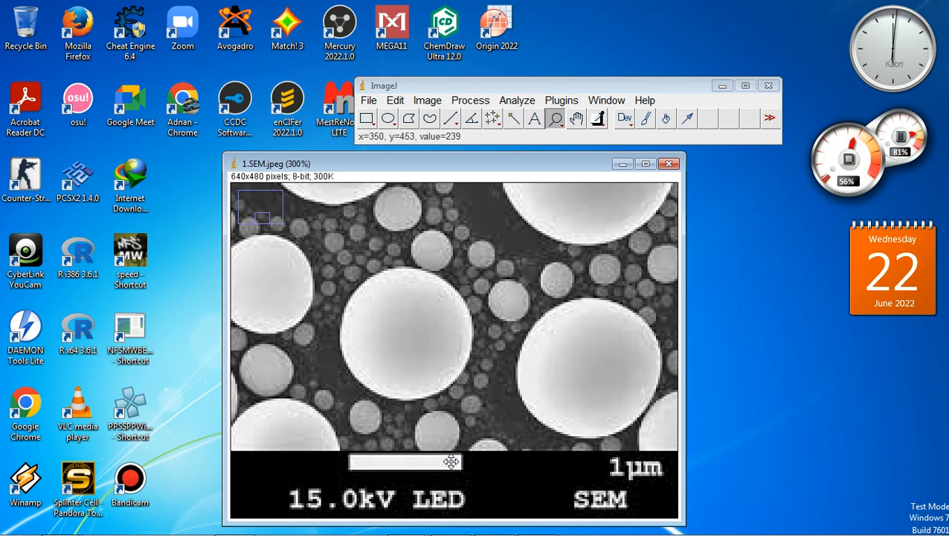
pyautogui.click(449, 120)
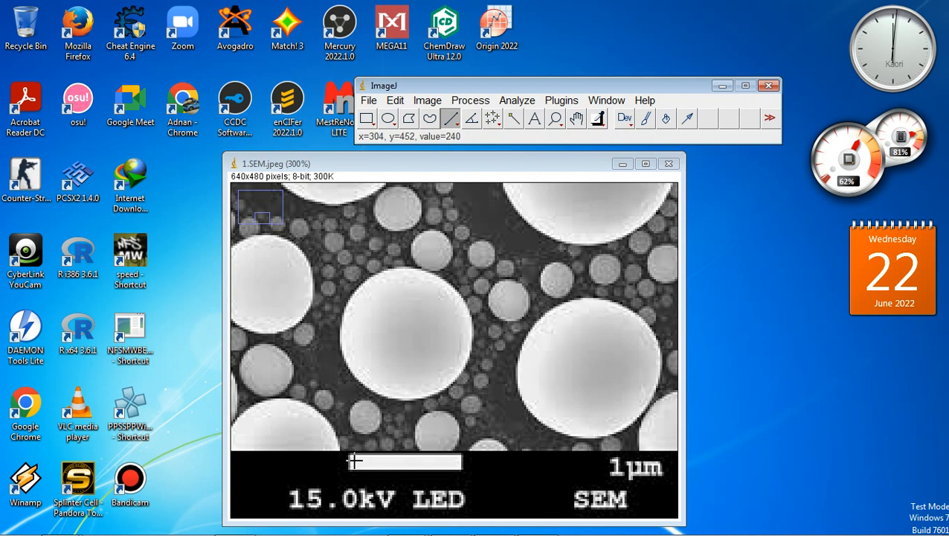
pyautogui.click(352, 460)
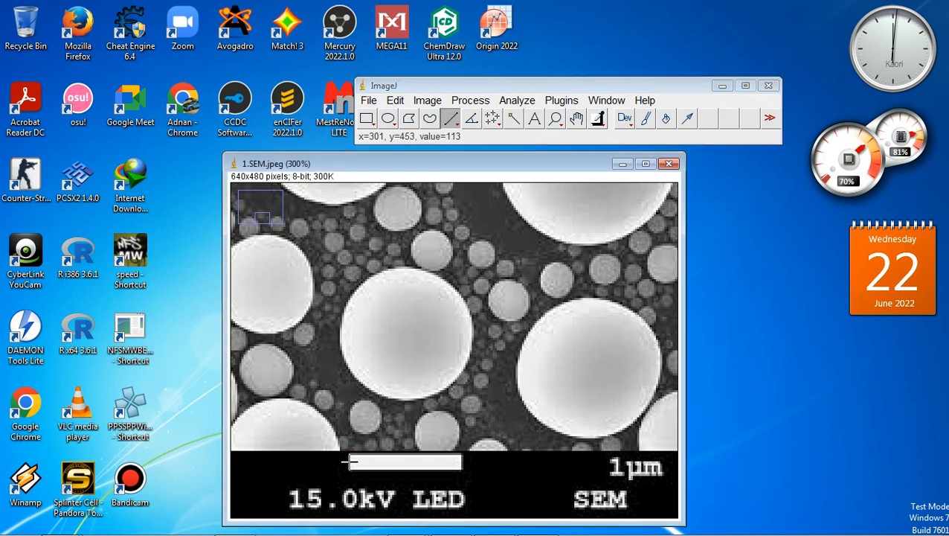
pyautogui.moveTo(352, 461); pyautogui.dragTo(450, 462)
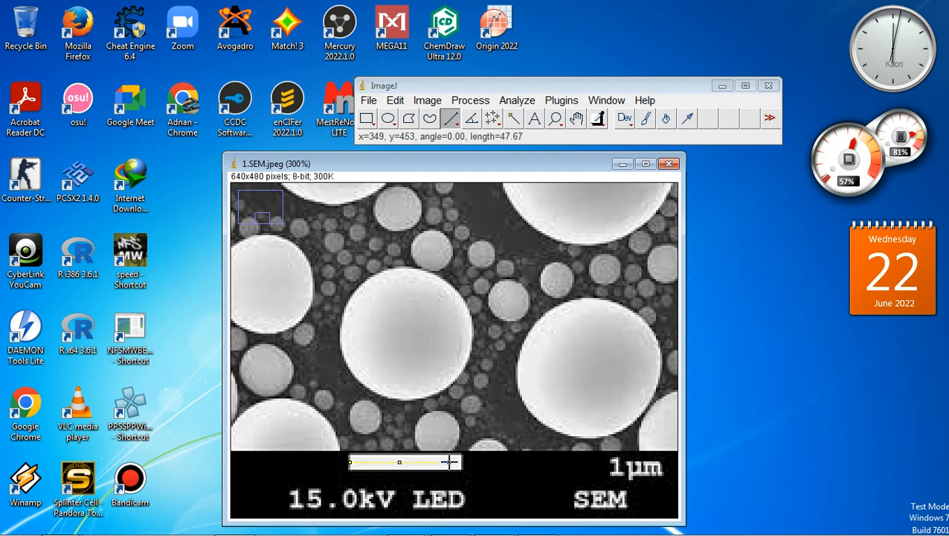
pyautogui.moveTo(451, 462); pyautogui.dragTo(463, 462)
# Step: Set the image scale from the drawn line with a known distance of 1000 and nm as the unit of length
pyautogui.click(517, 100)
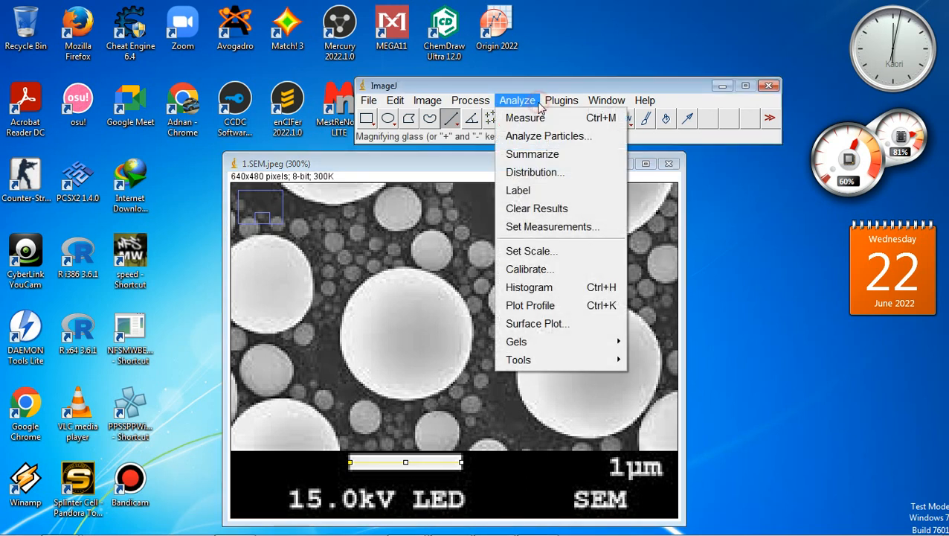
pyautogui.click(532, 253)
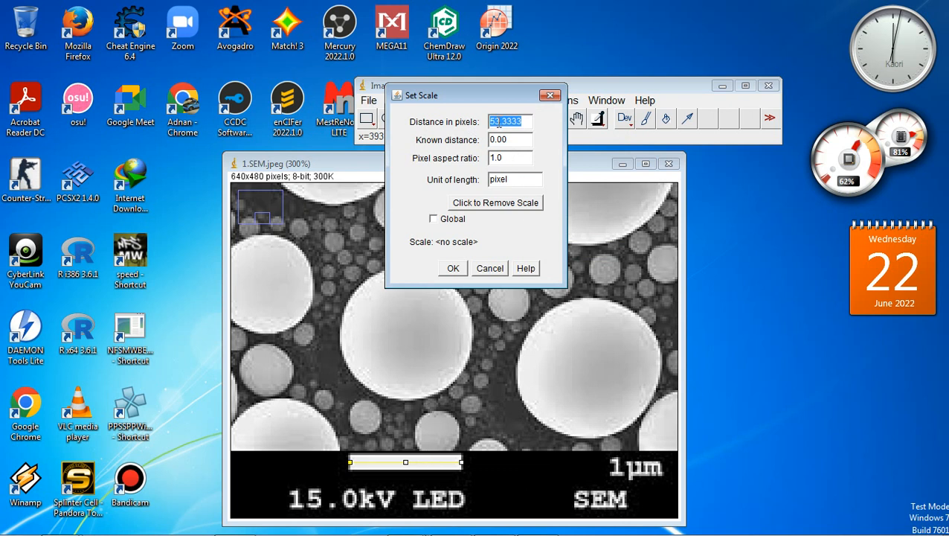
pyautogui.doubleClick(506, 139)
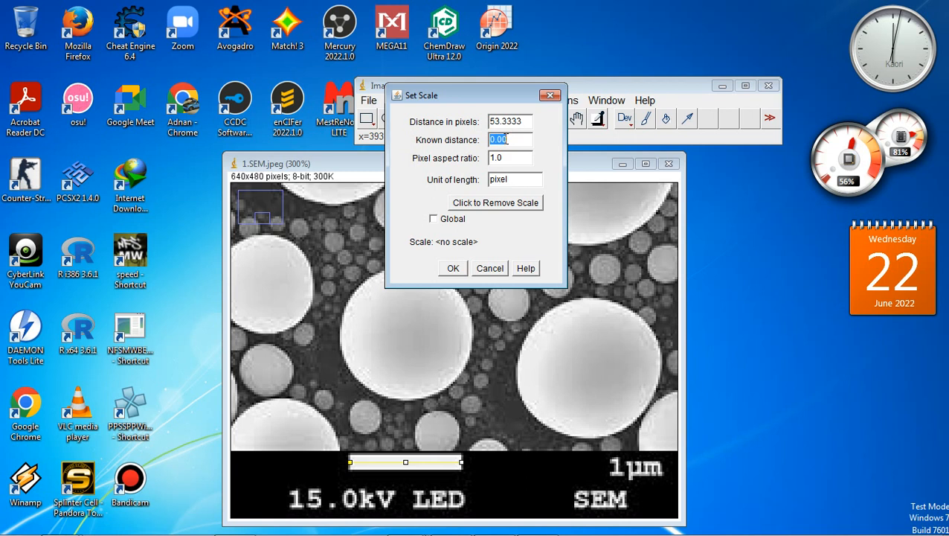
pyautogui.write('1000')
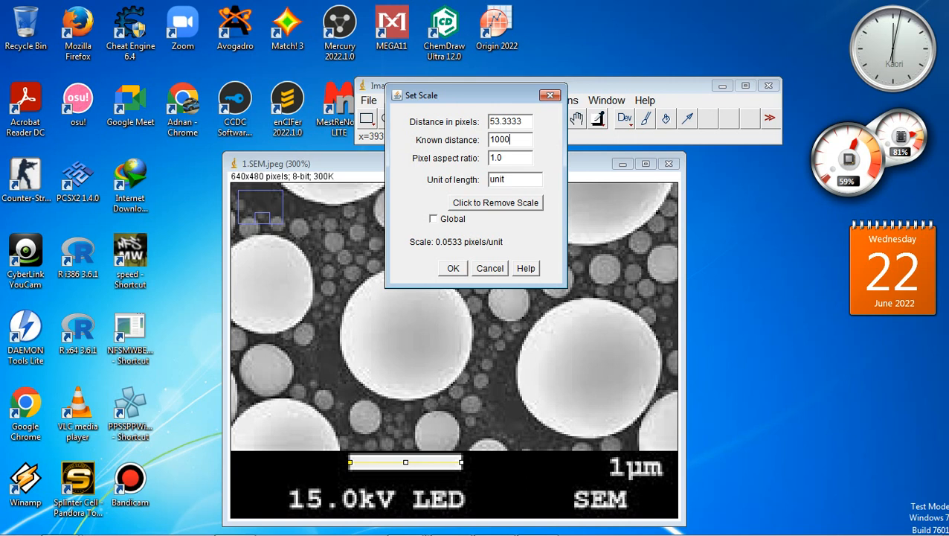
pyautogui.doubleClick(509, 179)
pyautogui.write('nm')
pyautogui.click(450, 269)
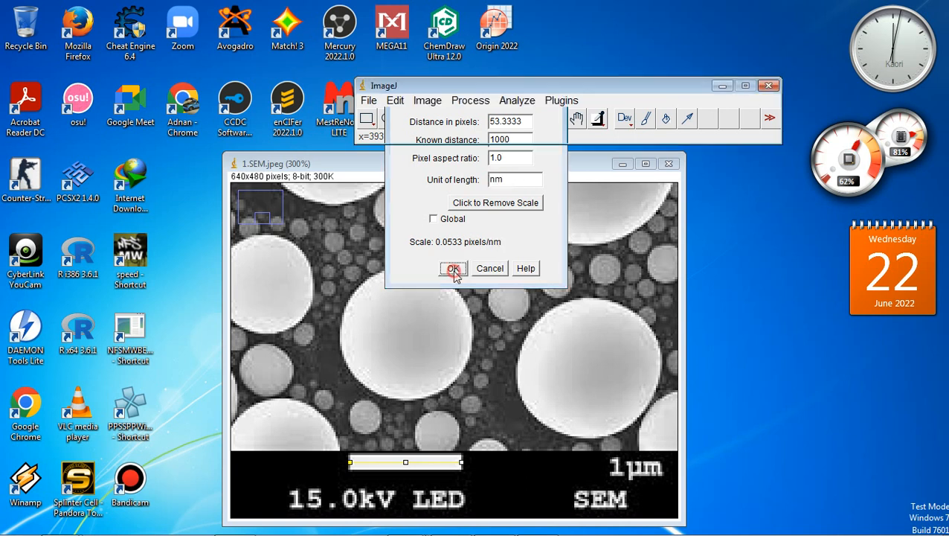
# Step: Select the particle area above the SEM information bar with a rectangle about 631 x 441 pixels and duplicate it as a new image
pyautogui.click(555, 118)
pyautogui.rightClick(462, 328)
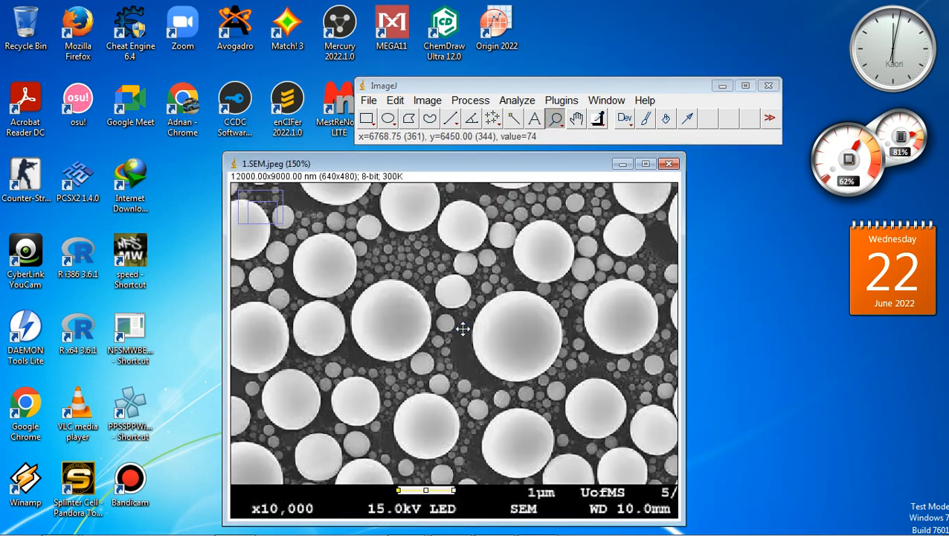
pyautogui.rightClick(463, 328)
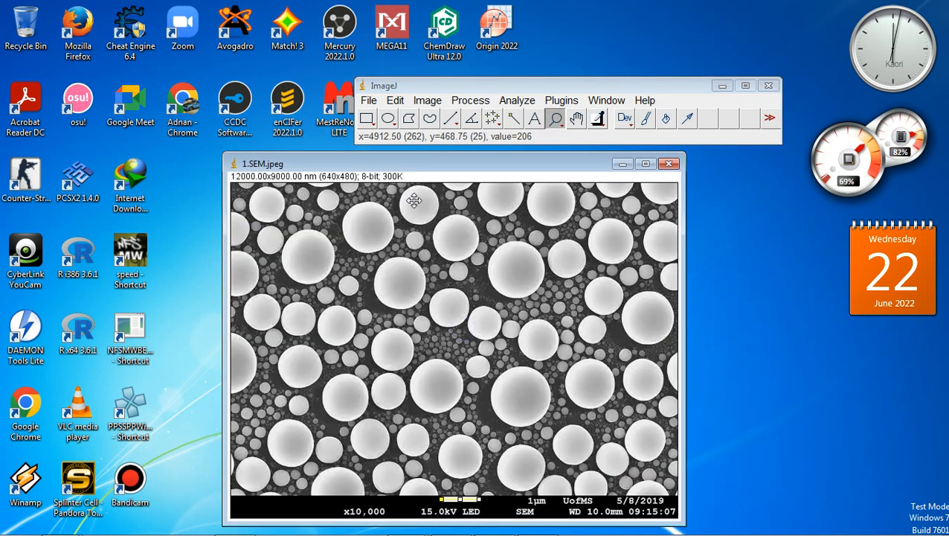
pyautogui.click(367, 119)
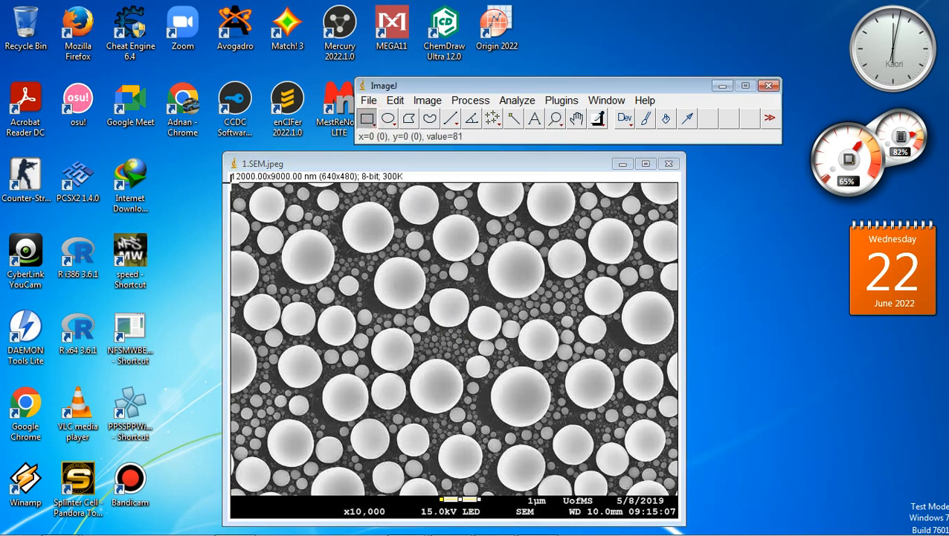
pyautogui.click(234, 188)
pyautogui.moveTo(233, 185); pyautogui.dragTo(673, 493)
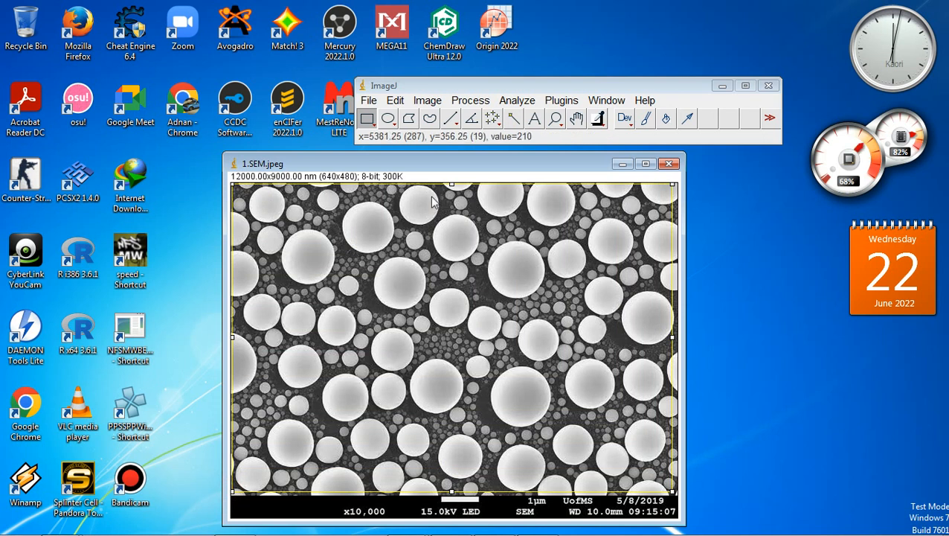
pyautogui.click(426, 100)
pyautogui.click(452, 275)
pyautogui.click(475, 208)
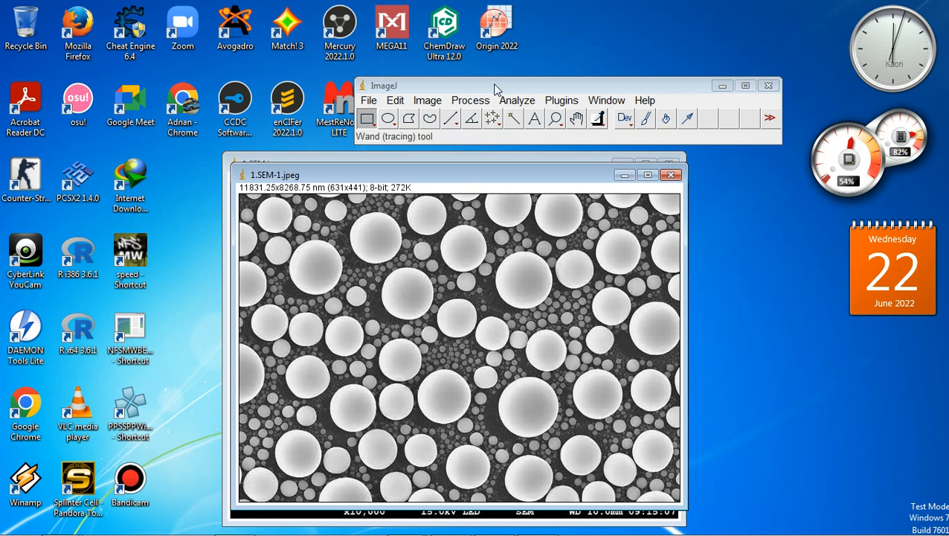
# Step: Apply an FFT bandpass filter to the duplicate, filtering large structures down to 40 pixels and small structures up to 3 pixels
pyautogui.click(470, 100)
pyautogui.moveTo(541, 276)
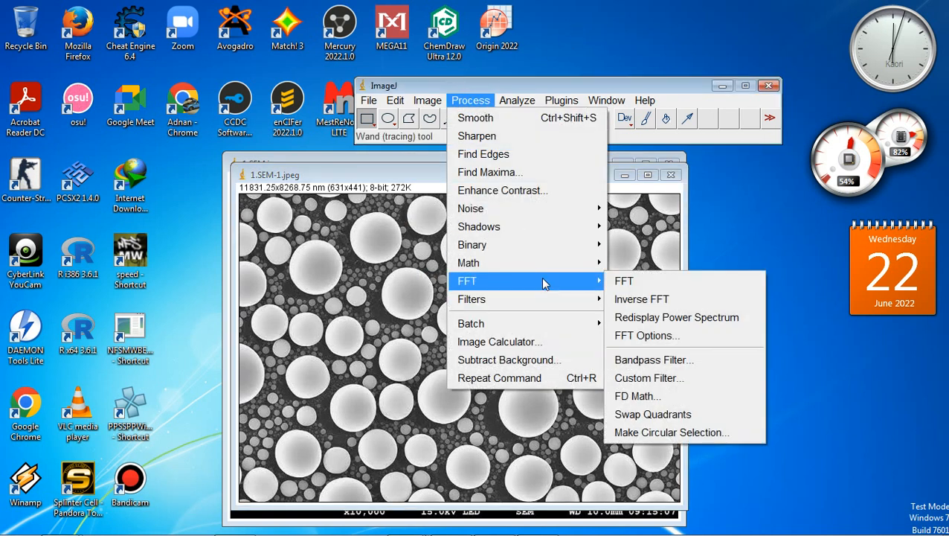
pyautogui.click(670, 360)
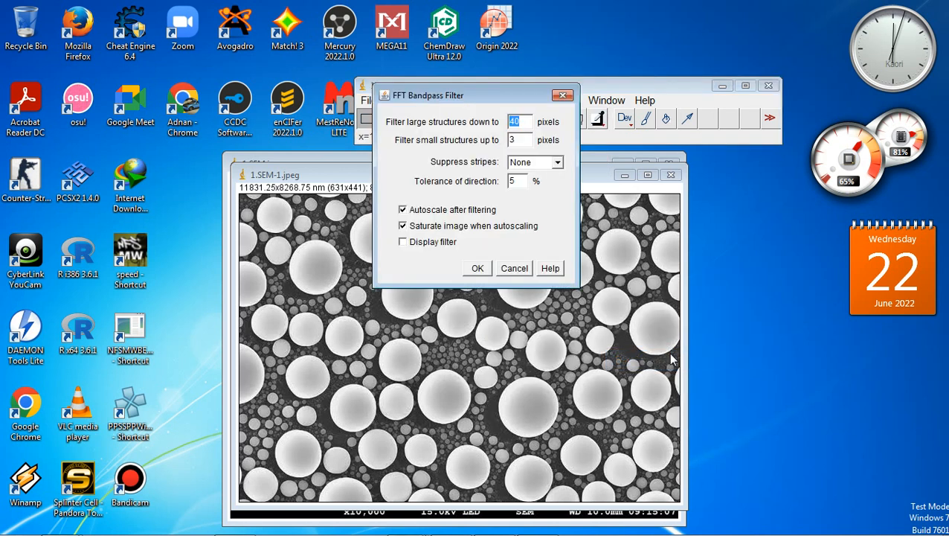
pyautogui.click(478, 267)
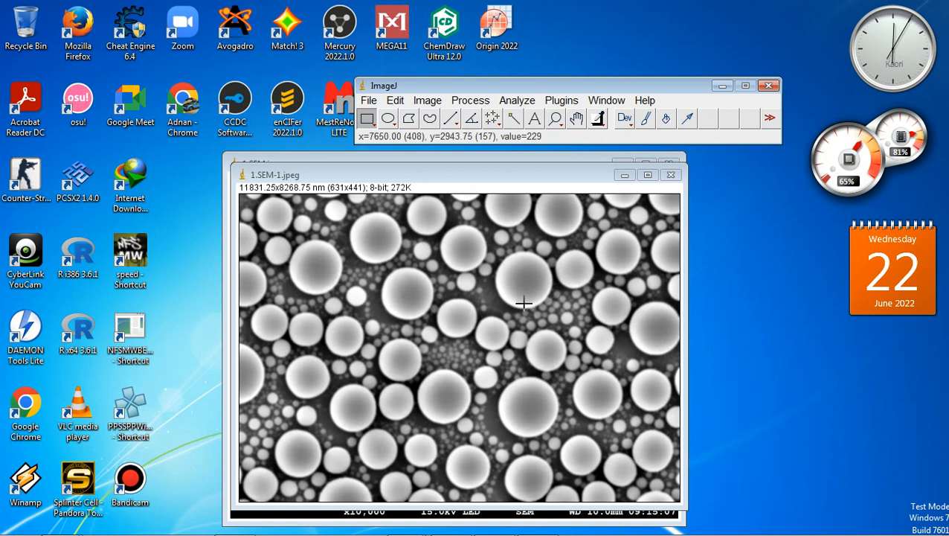
# Step: Threshold the filtered image to the range 117–255 with a dark background, apply it and close the threshold settings
pyautogui.click(430, 102)
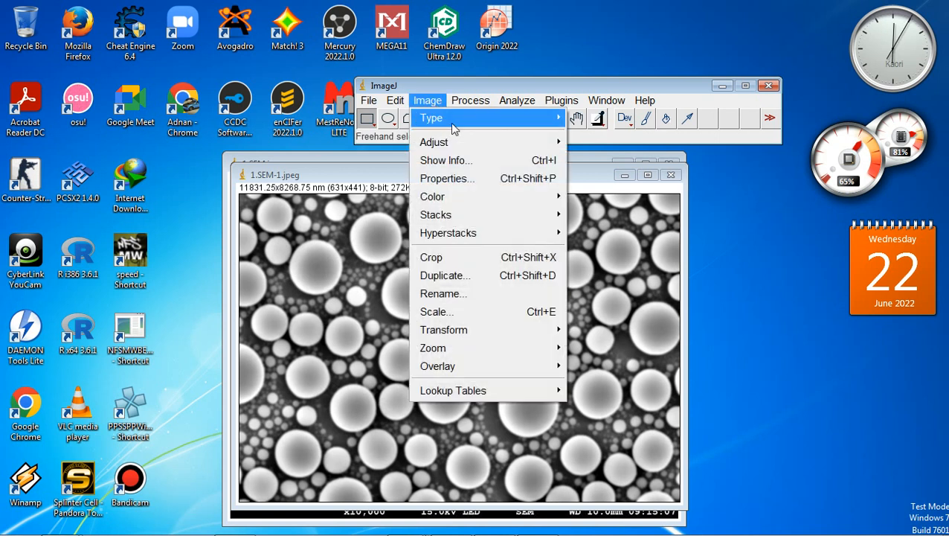
pyautogui.moveTo(469, 143)
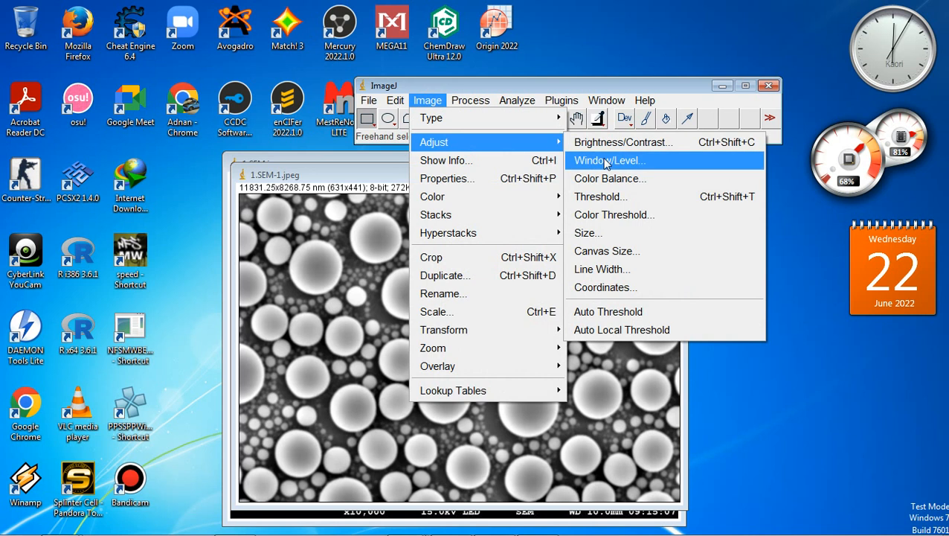
pyautogui.click(608, 194)
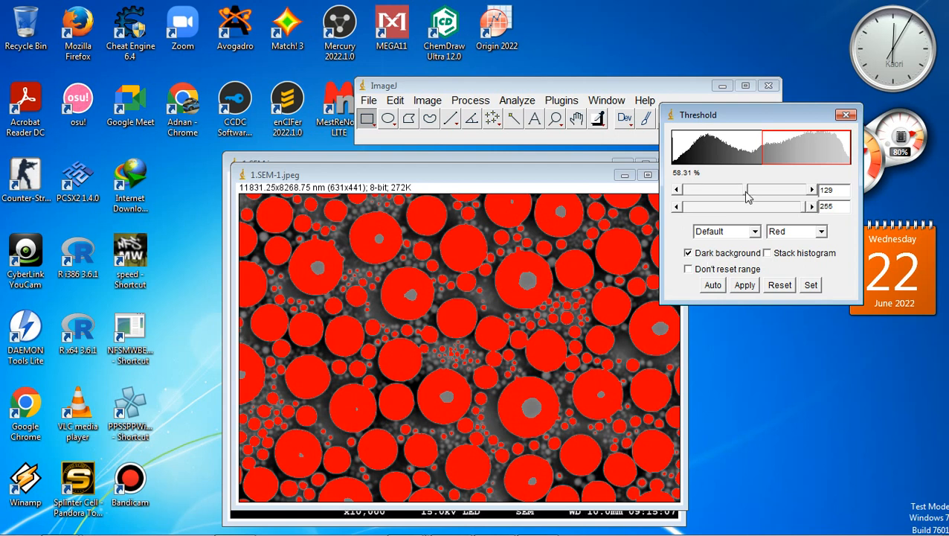
pyautogui.moveTo(747, 195); pyautogui.dragTo(737, 195)
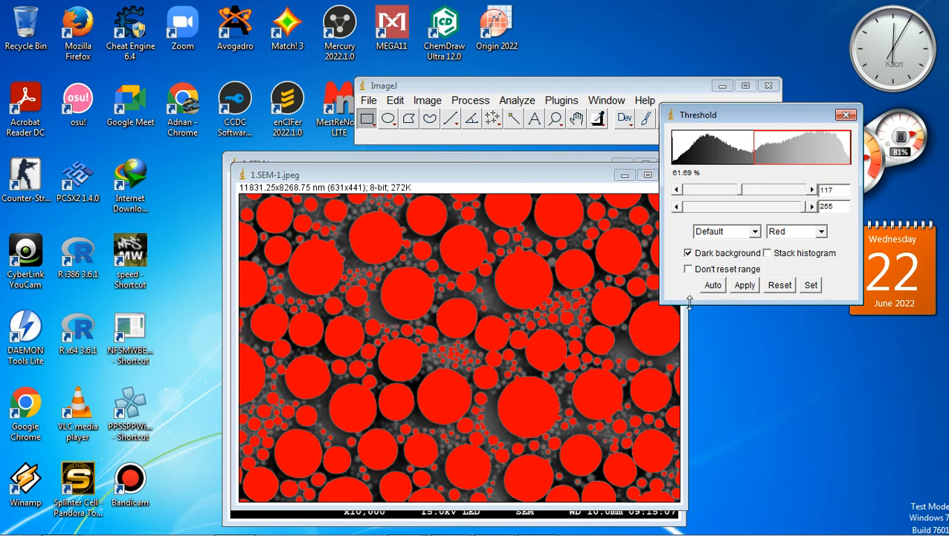
pyautogui.click(746, 289)
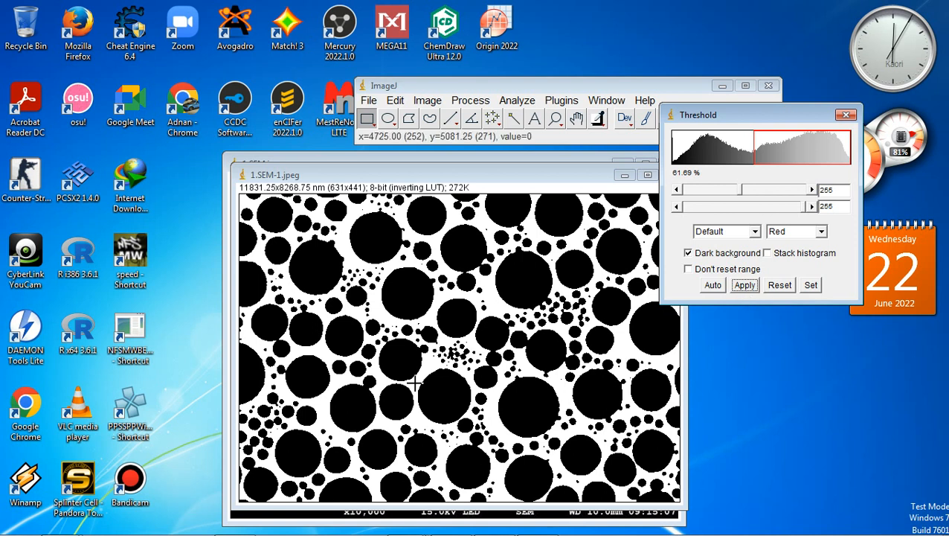
pyautogui.click(845, 116)
# Step: Analyze the particles with size 5-Infinity nm^2 and circularity 0.00-1.00, displaying results, excluding edges, including holes and adding them to the manager
pyautogui.click(528, 102)
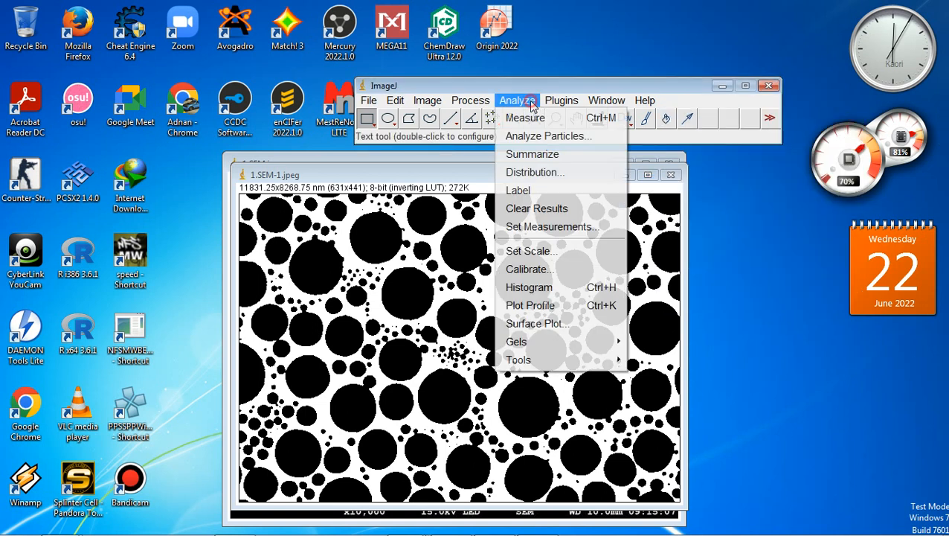
pyautogui.click(540, 135)
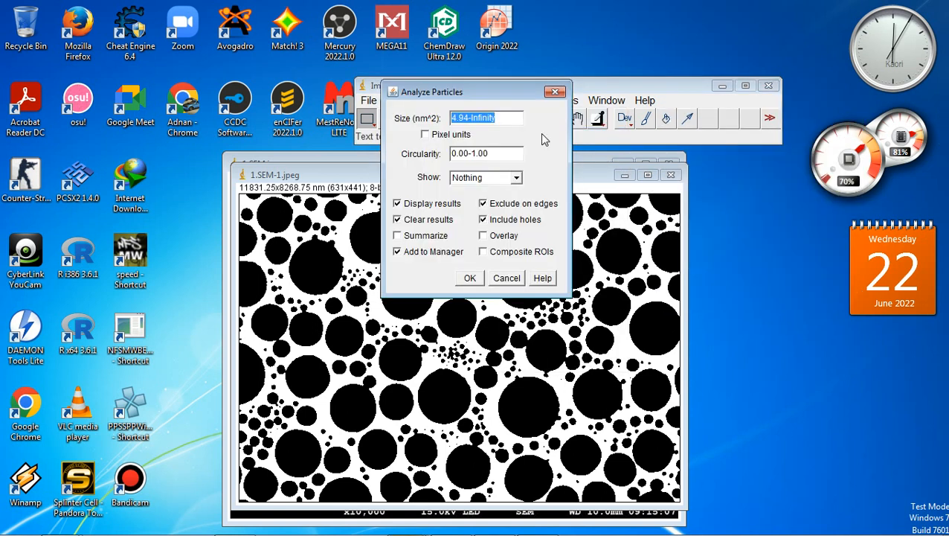
pyautogui.moveTo(470, 118); pyautogui.dragTo(439, 125)
pyautogui.write('5')
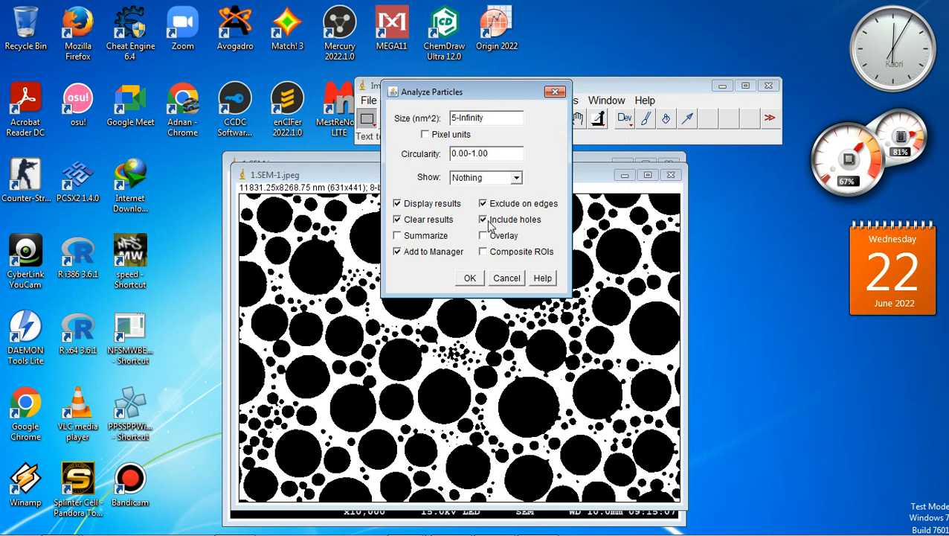
pyautogui.click(470, 278)
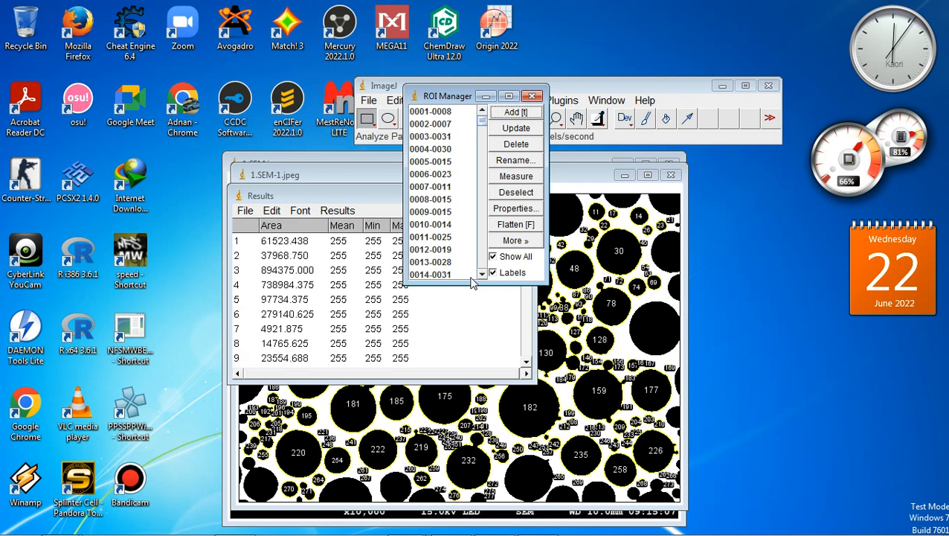
# Step: Save the results table as Results in the Data Record folder, replacing the existing file, and minimize the ROI Manager
pyautogui.click(466, 320)
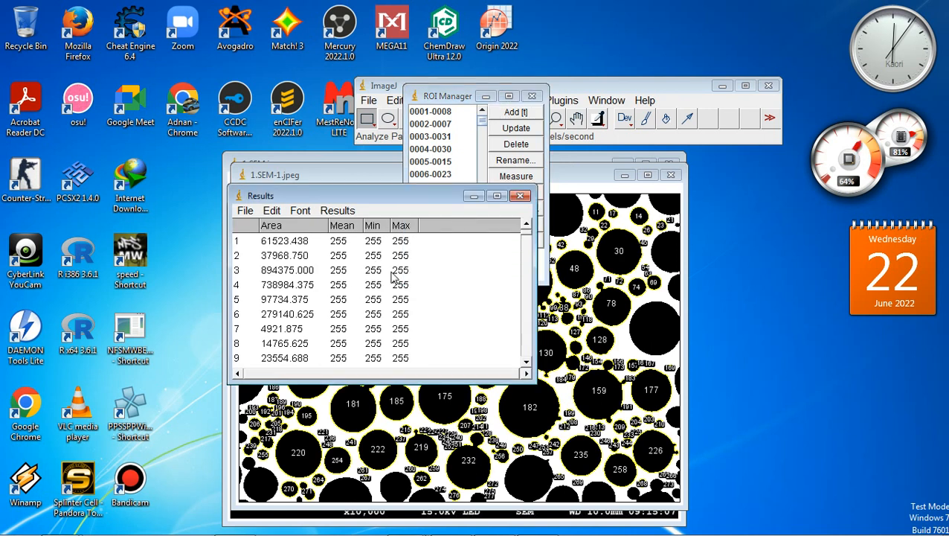
pyautogui.click(252, 210)
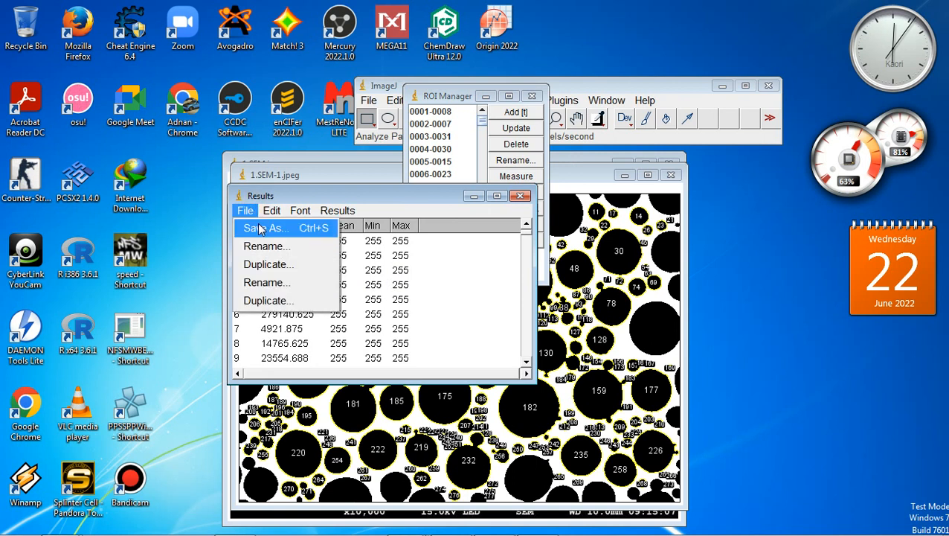
pyautogui.click(261, 229)
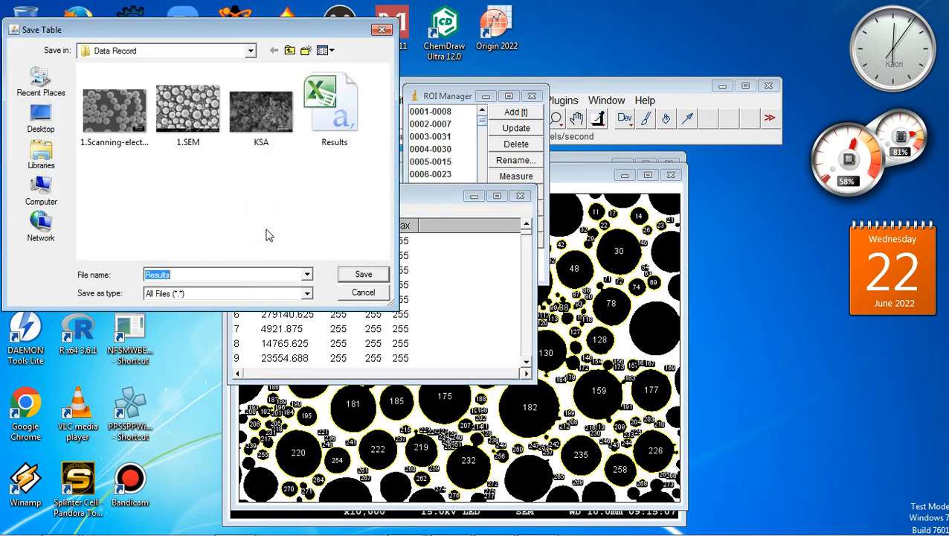
pyautogui.click(354, 275)
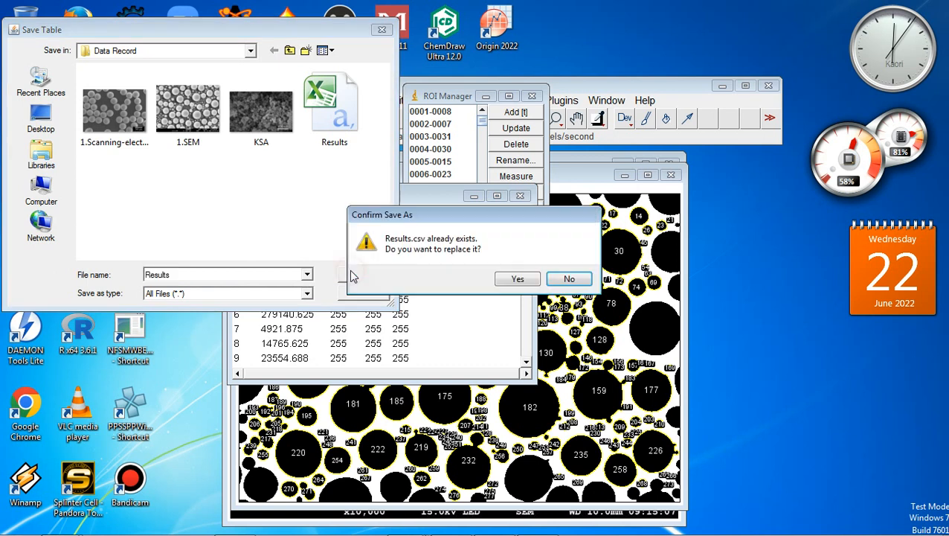
pyautogui.click(511, 283)
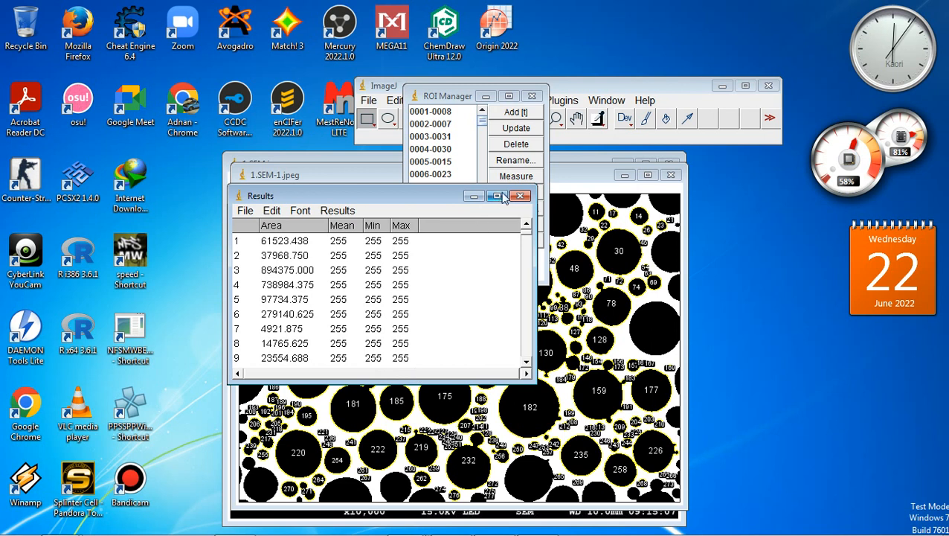
pyautogui.click(485, 96)
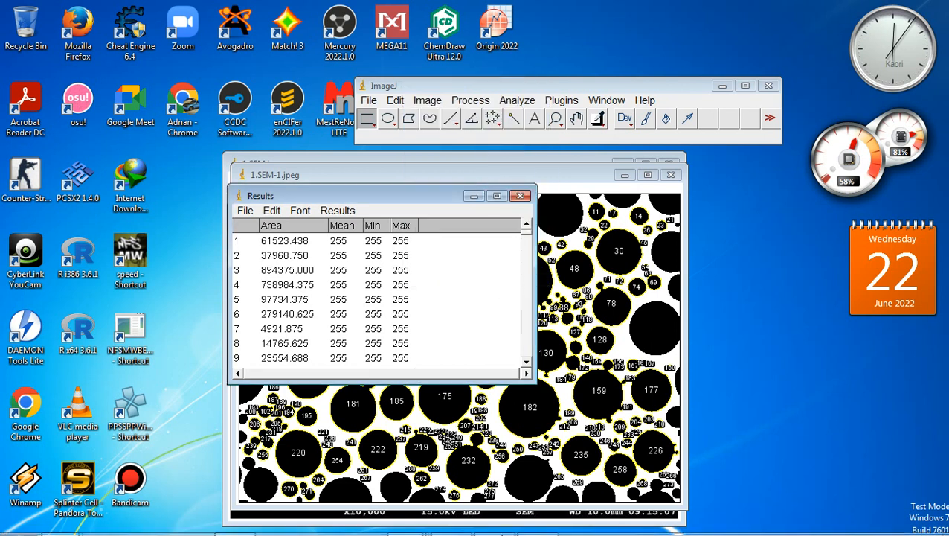
# Step: Copy the Area column from the Results sheet in Excel and paste it into column A of Origin's maximized Book1, starting at the F(x) row
pyautogui.click(494, 523)
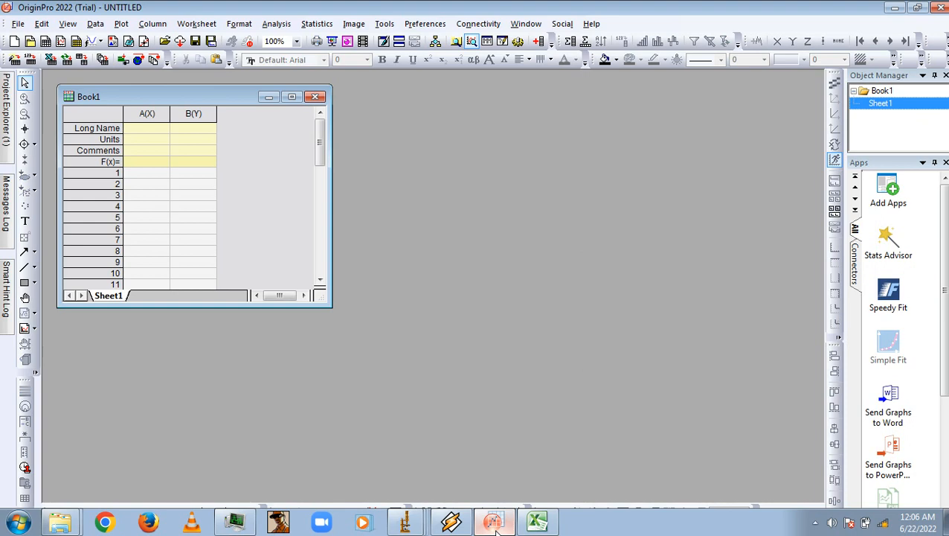
pyautogui.click(537, 523)
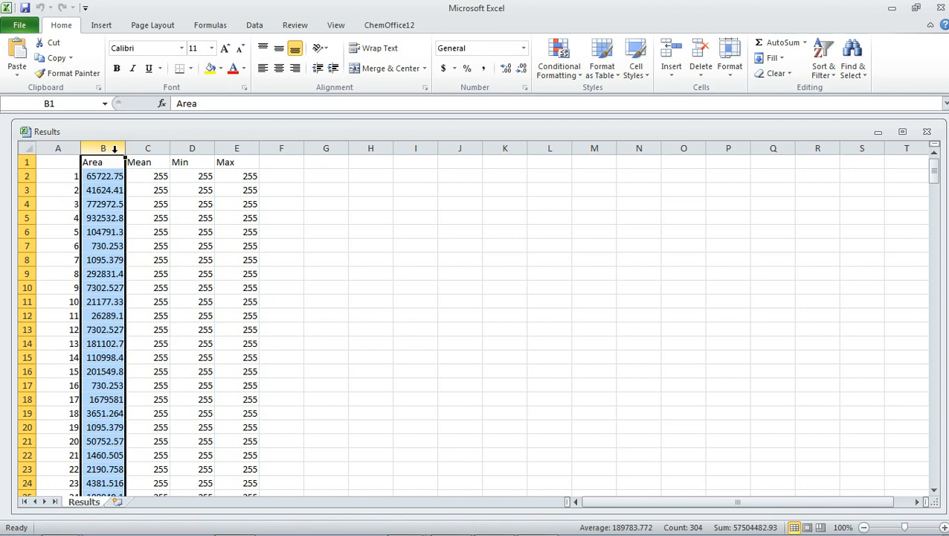
pyautogui.hotkey('ctrl', 'c')
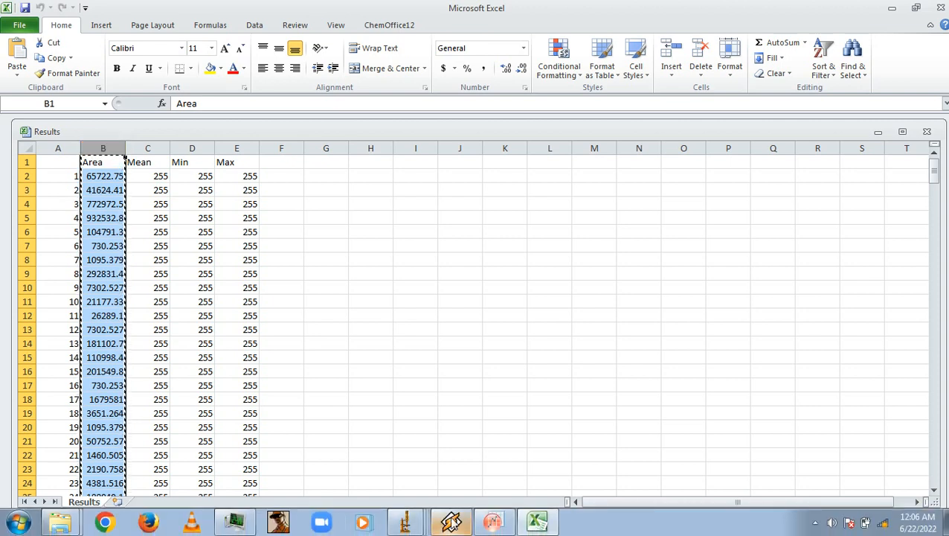
pyautogui.click(493, 521)
pyautogui.click(292, 97)
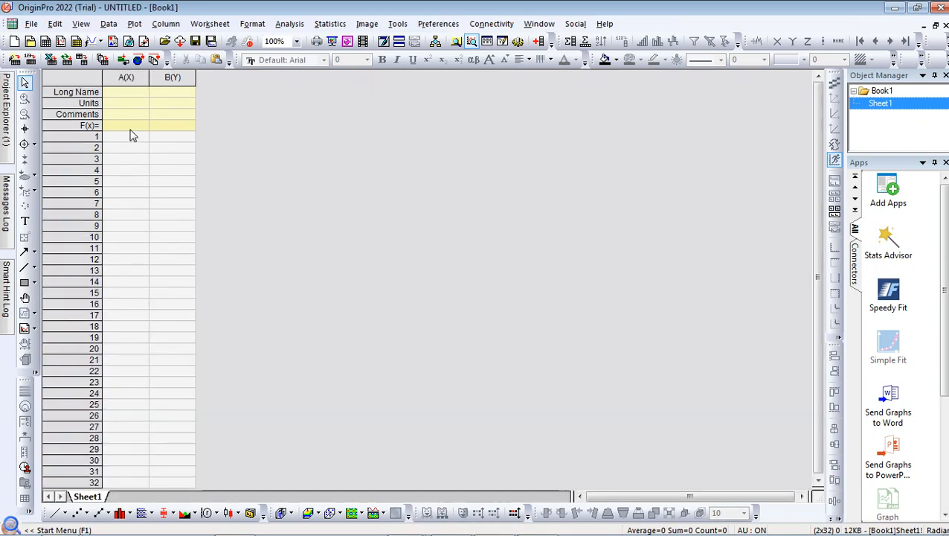
pyautogui.click(131, 127)
pyautogui.hotkey('ctrl', 'v')
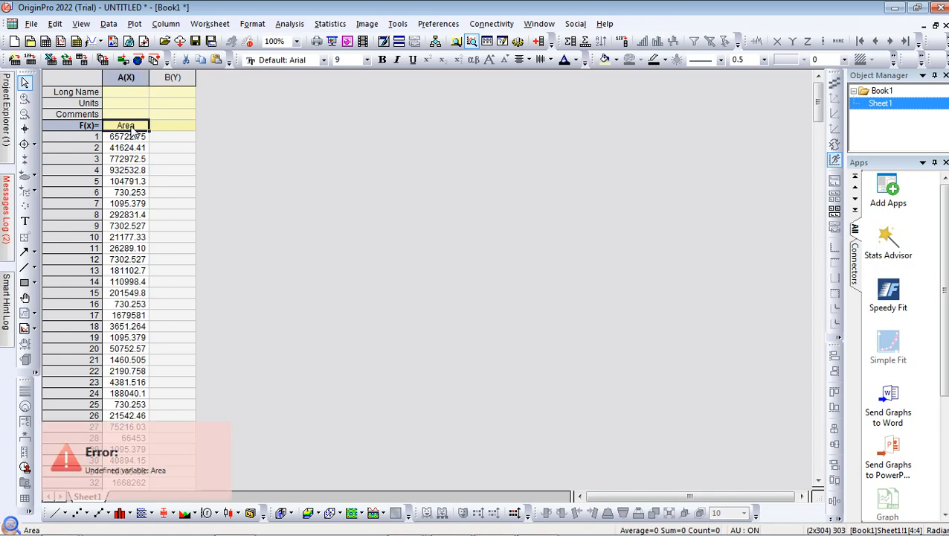
# Step: Clear the F(x) cell of column A and enter Area as the column's long name
pyautogui.press('Delete')
pyautogui.click(142, 93)
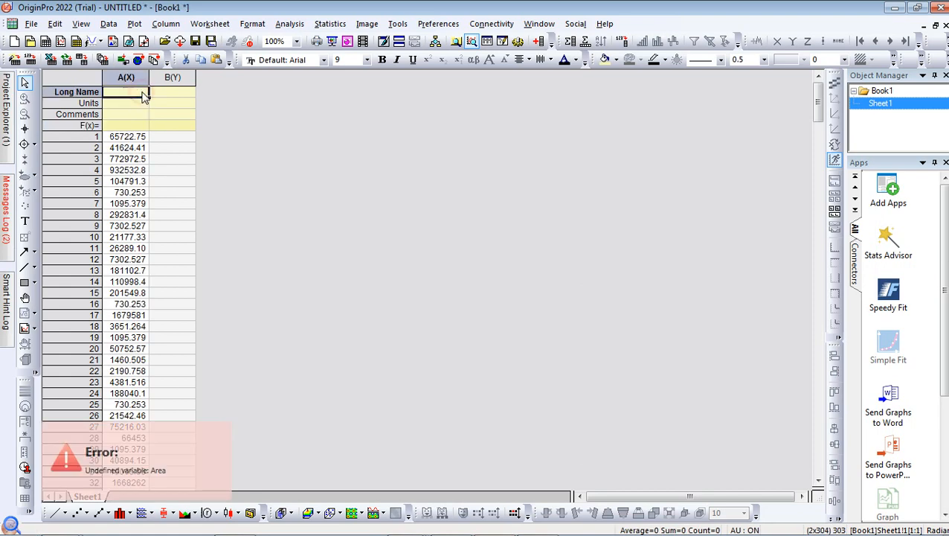
pyautogui.write('Area')
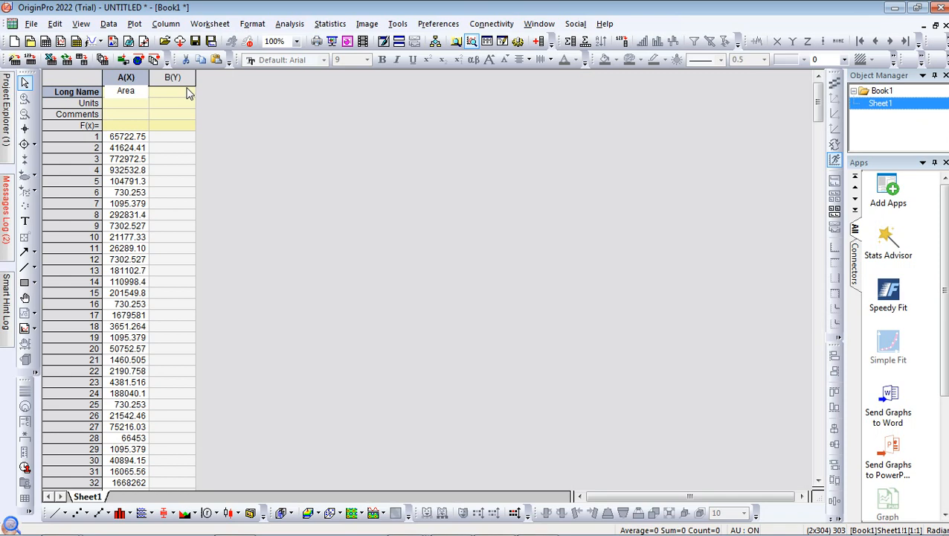
# Step: Add columns C and D to the worksheet and give columns B, C and D the long names r^2, r and diameter
pyautogui.click(539, 42)
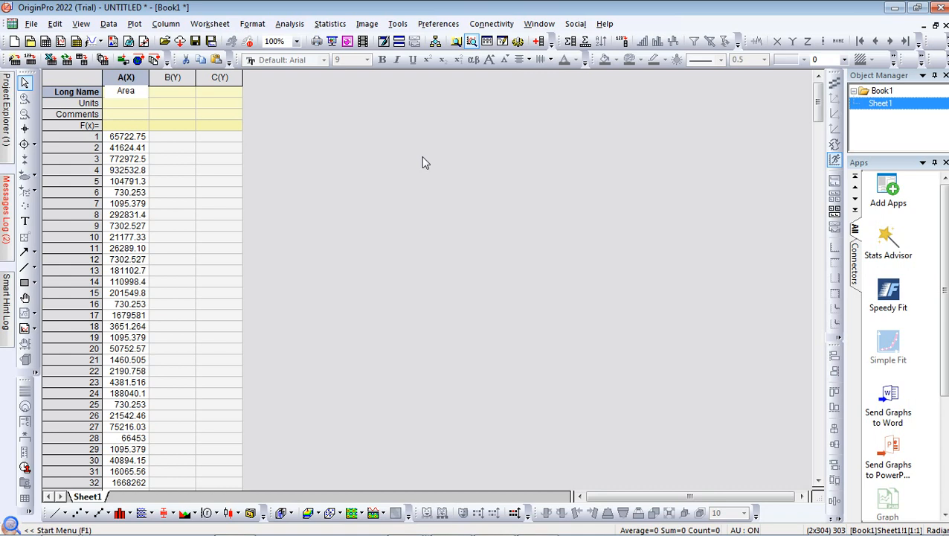
pyautogui.click(187, 91)
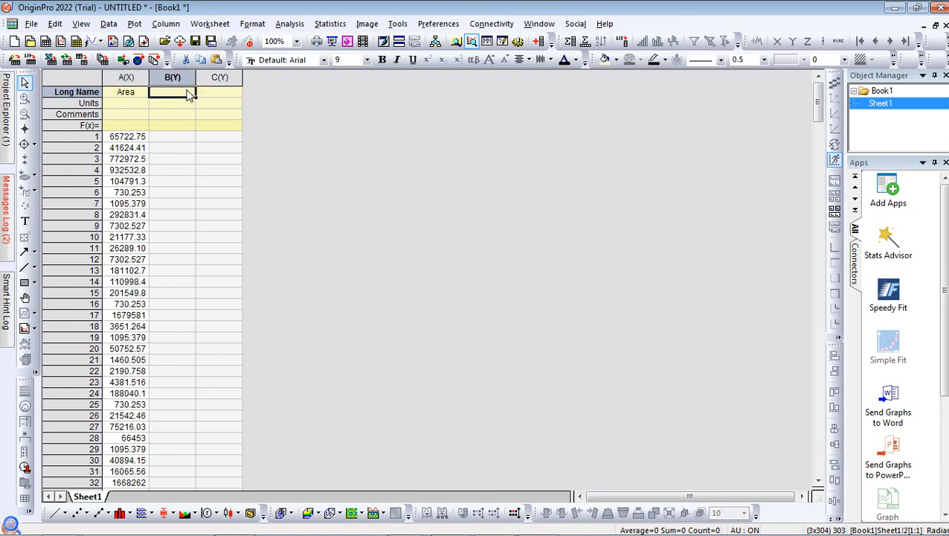
pyautogui.write('r')
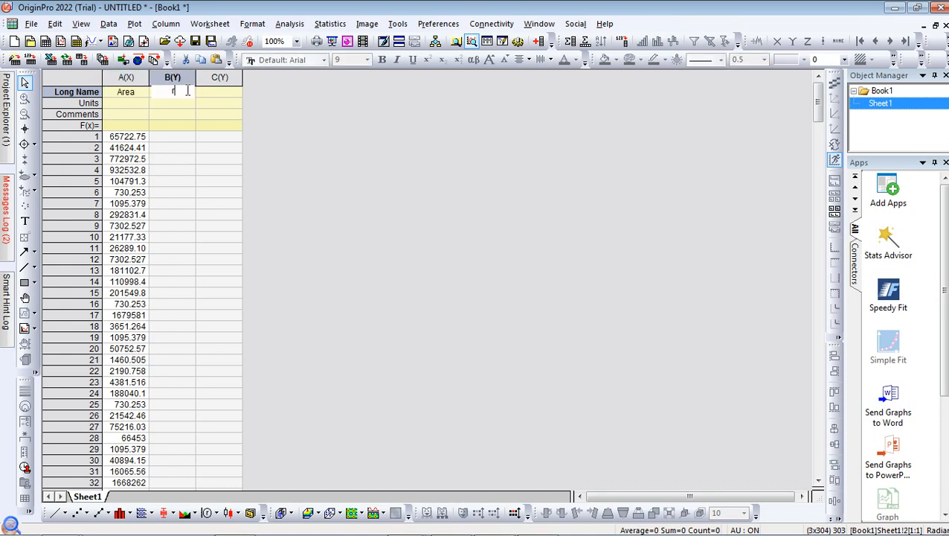
pyautogui.write('^2')
pyautogui.click(227, 91)
pyautogui.write('r')
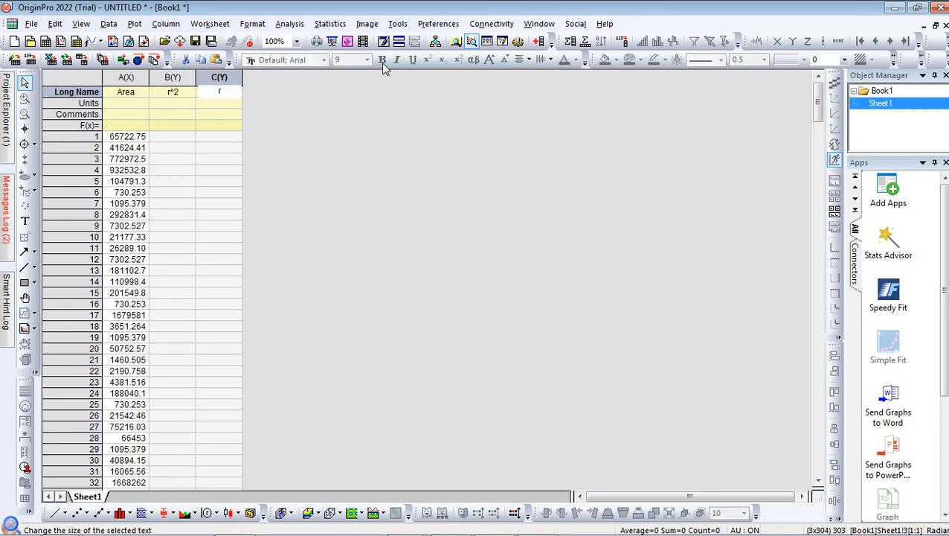
pyautogui.click(537, 41)
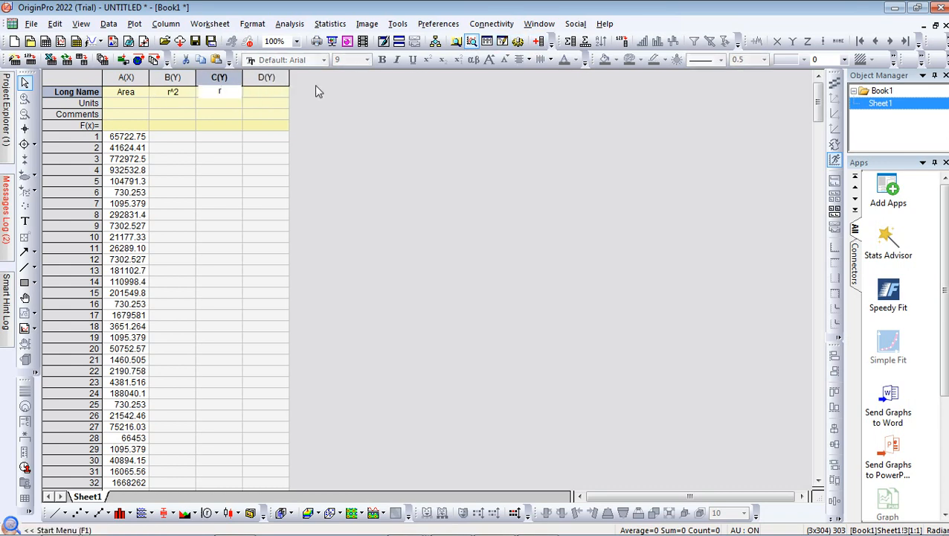
pyautogui.click(265, 91)
pyautogui.write('diameter')
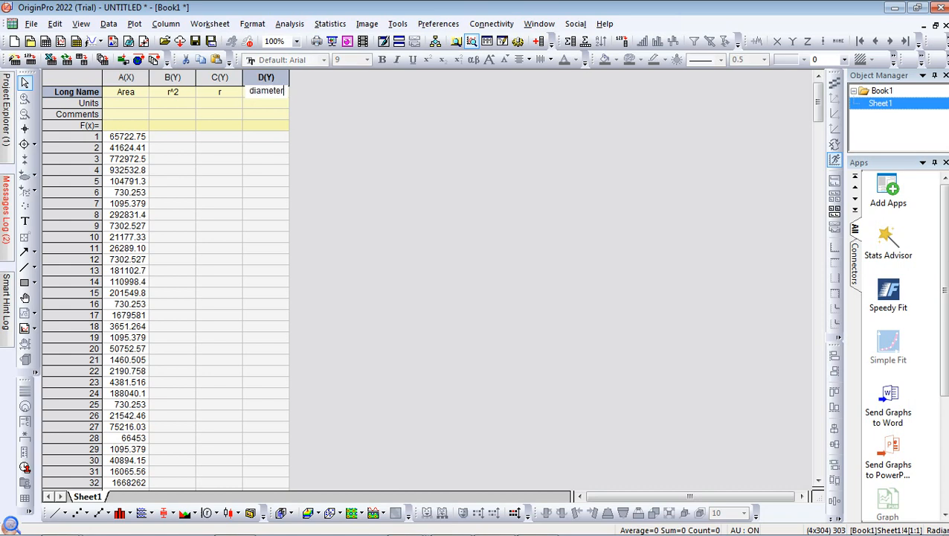
# Step: Calculate the r^2 column with the F(x) formula A/3.14
pyautogui.click(162, 125)
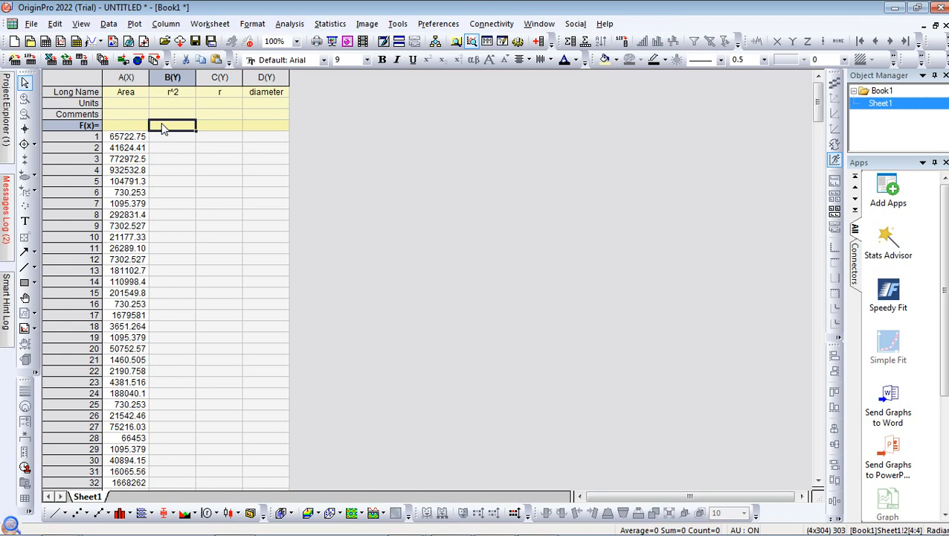
pyautogui.write('=')
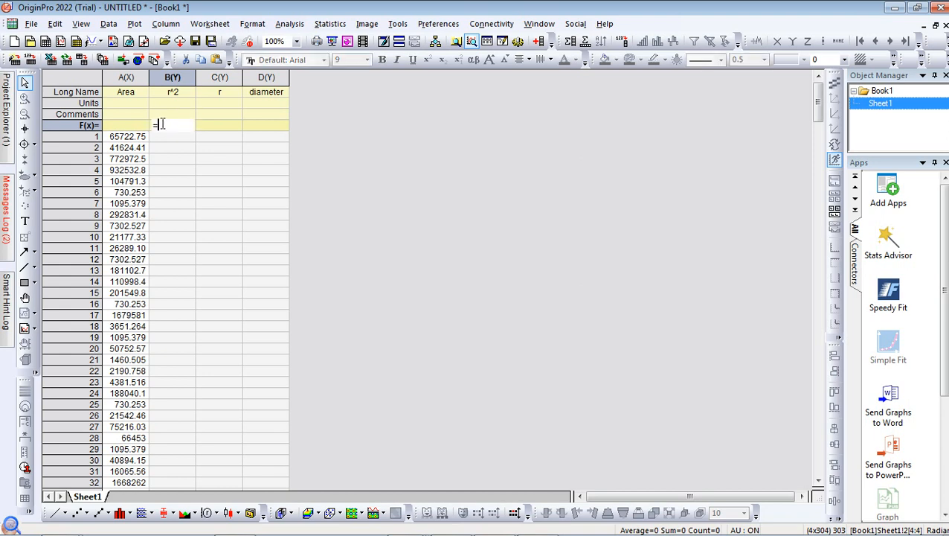
pyautogui.write('A/3.14')
pyautogui.press('Return')
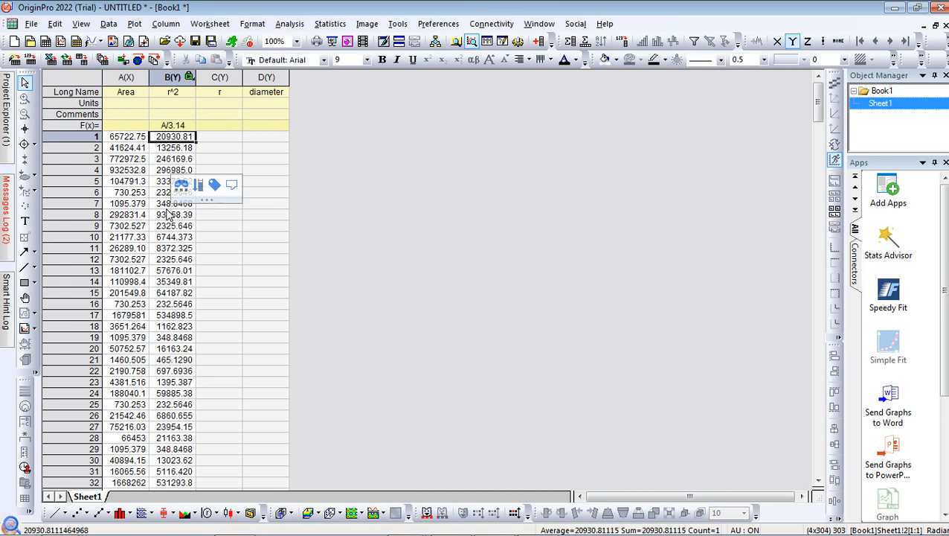
# Step: Calculate the r column with the F(x) formula SQRT(B)
pyautogui.click(220, 128)
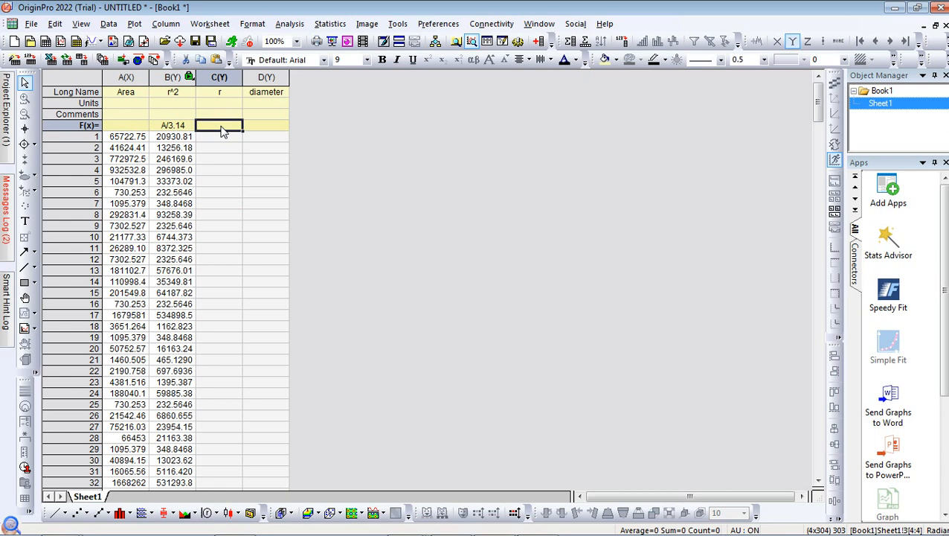
pyautogui.write('=')
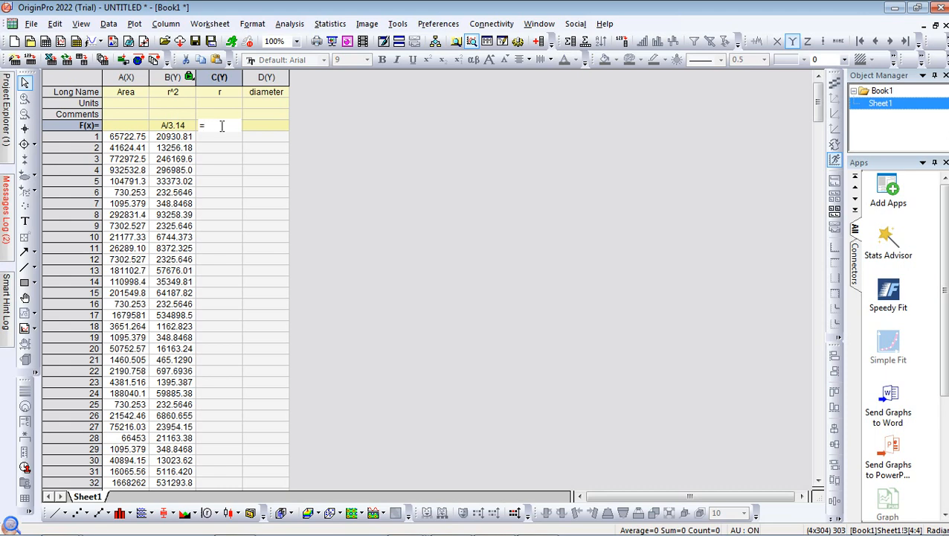
pyautogui.write('SQRT(B)')
pyautogui.press('Return')
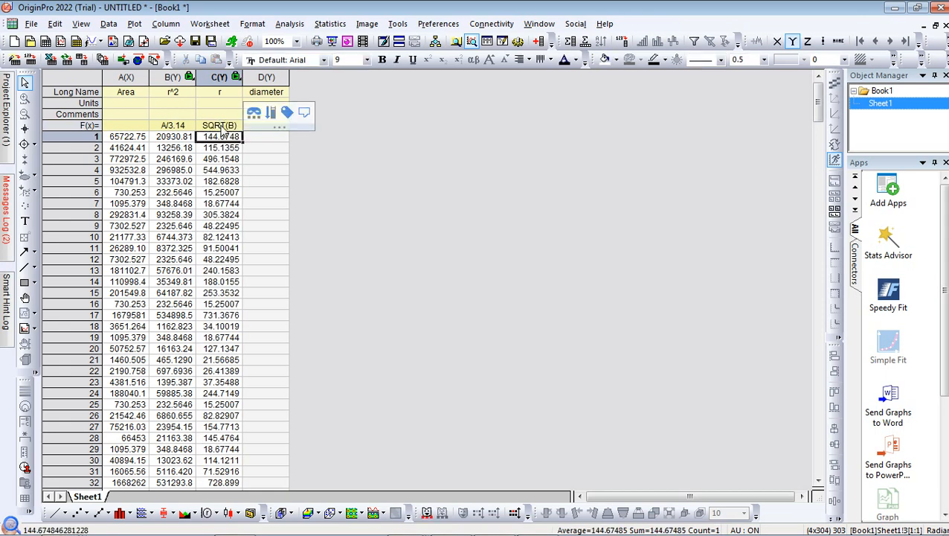
# Step: Calculate the diameter column with the F(x) formula 2*C
pyautogui.click(275, 127)
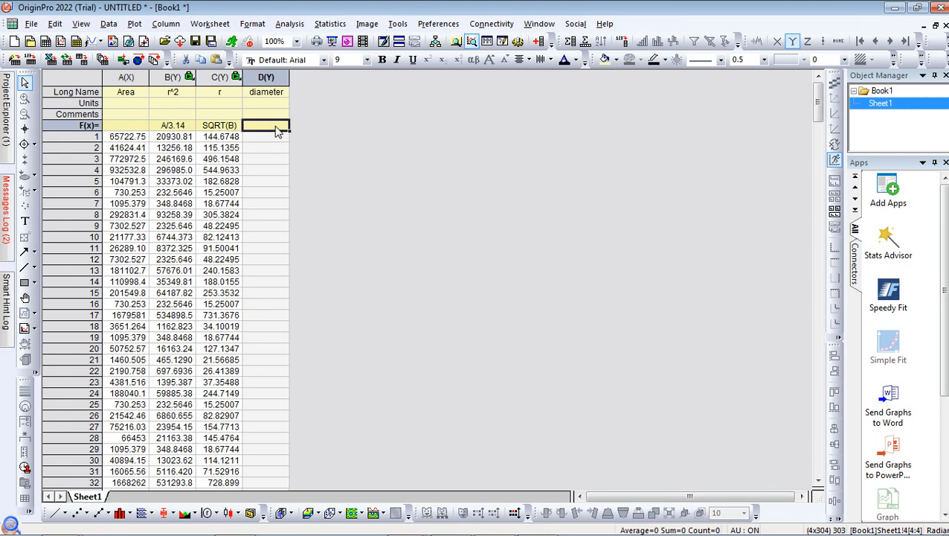
pyautogui.write('=')
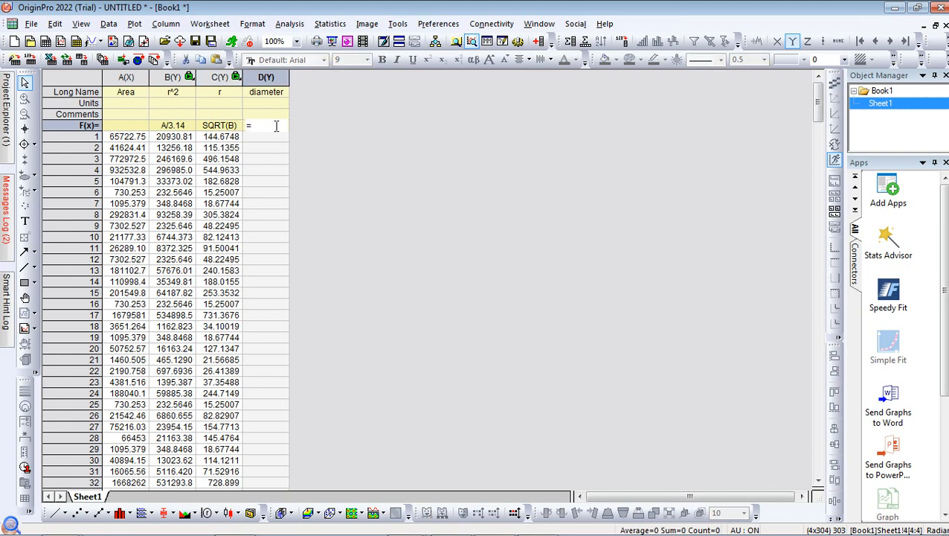
pyautogui.write('2*C')
pyautogui.press('Return')
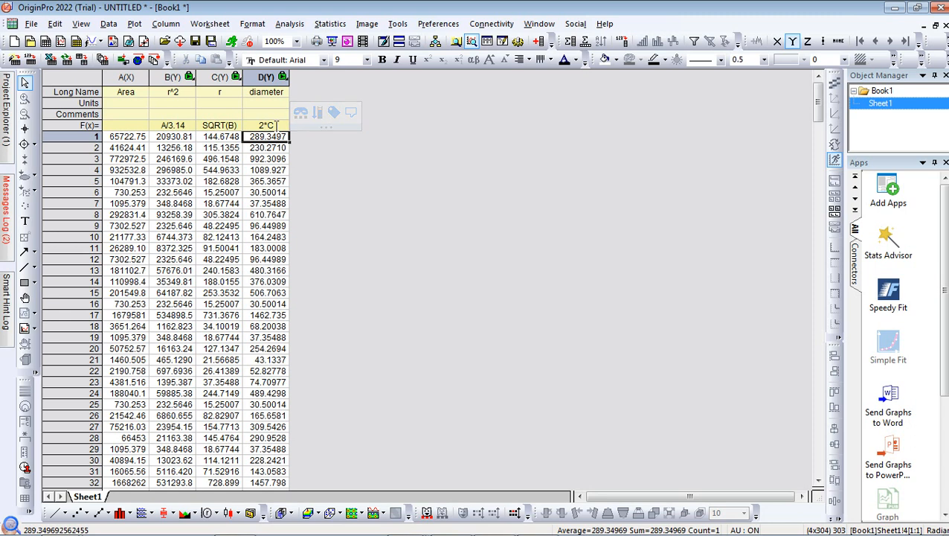
# Step: Plot the whole diameter column D as a statistical histogram
pyautogui.click(265, 77)
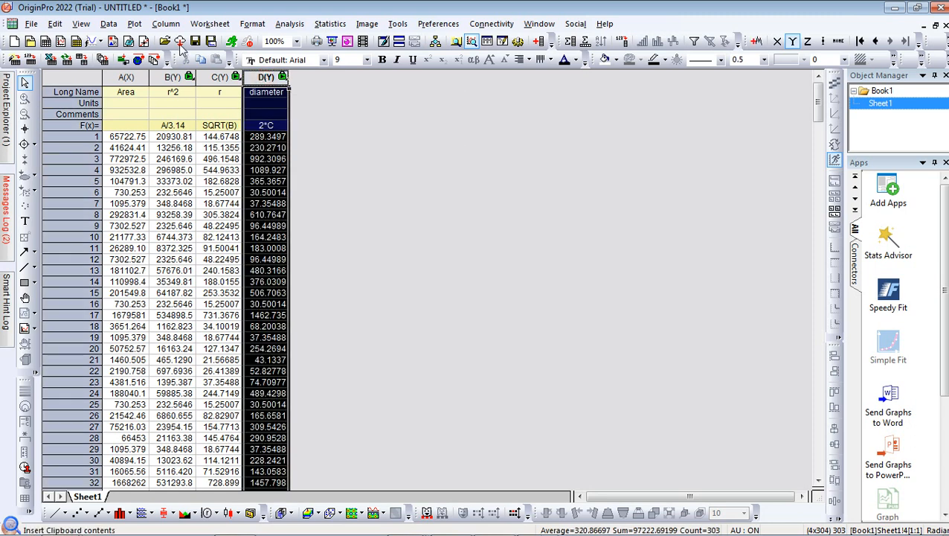
pyautogui.click(135, 24)
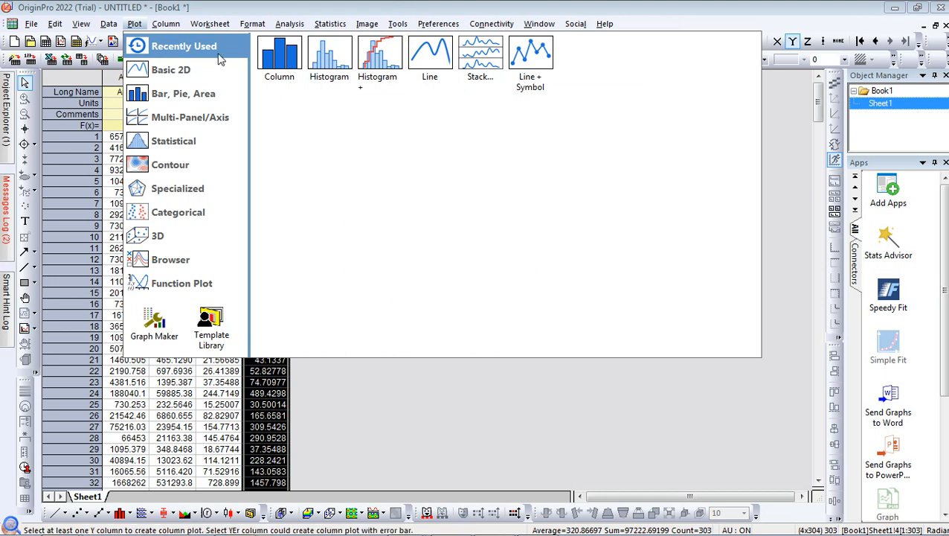
pyautogui.moveTo(189, 148)
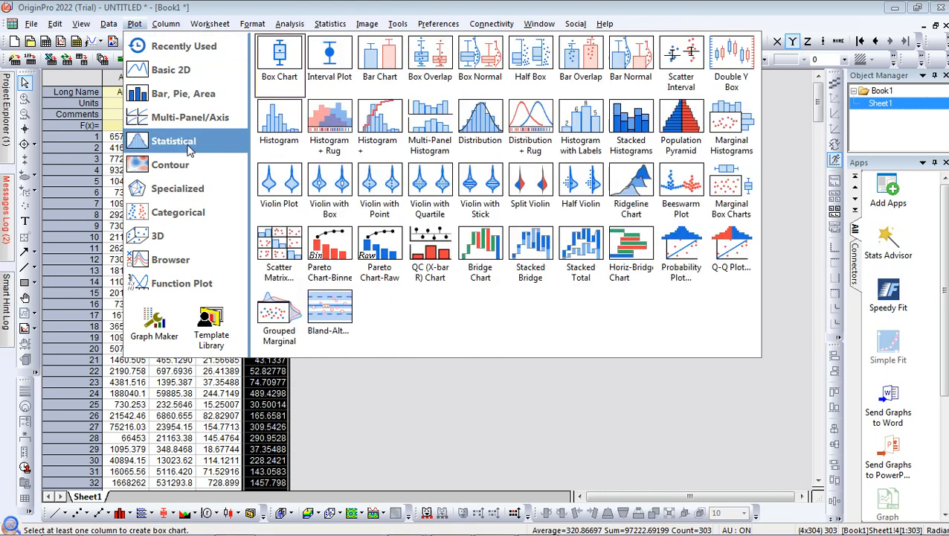
pyautogui.click(288, 136)
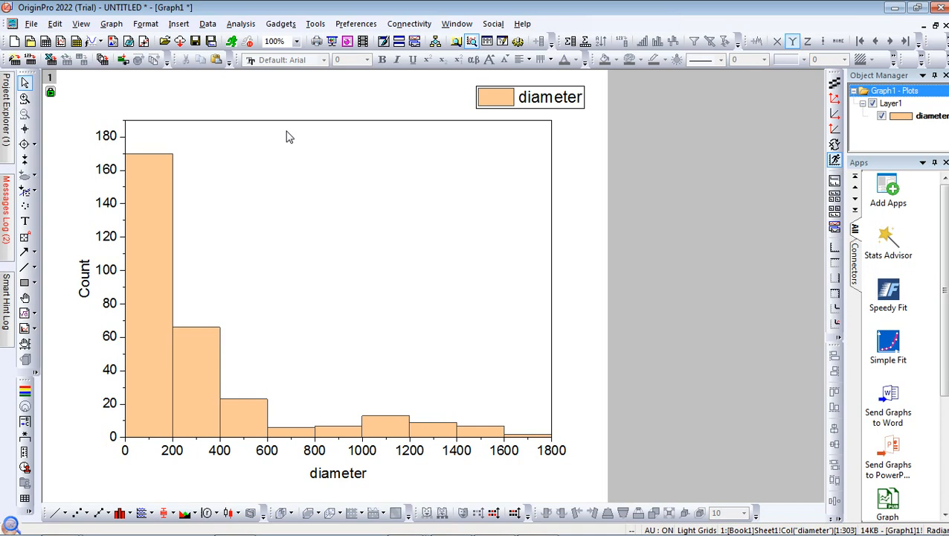
# Step: Replace the histogram's Y-axis title with "FREKUENSI"
pyautogui.click(86, 292)
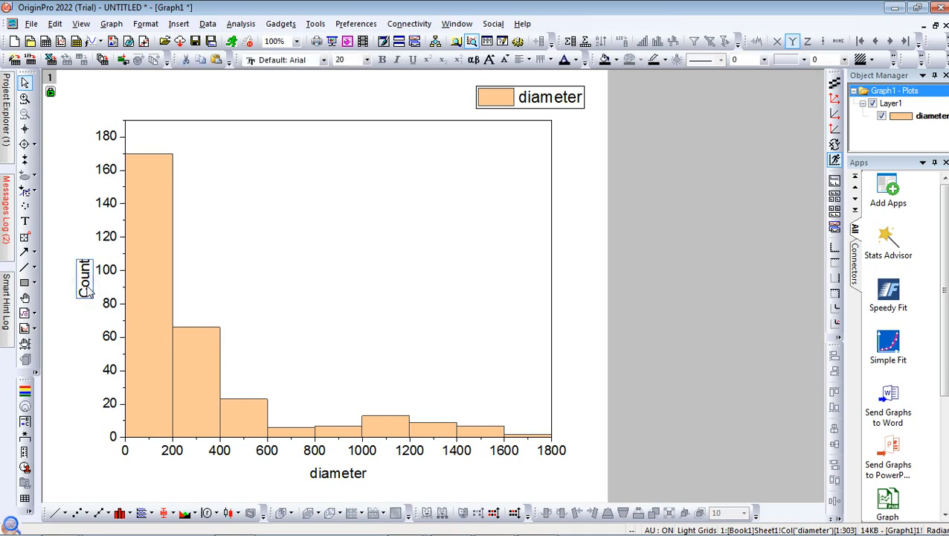
pyautogui.doubleClick(87, 291)
pyautogui.moveTo(112, 282); pyautogui.dragTo(68, 285)
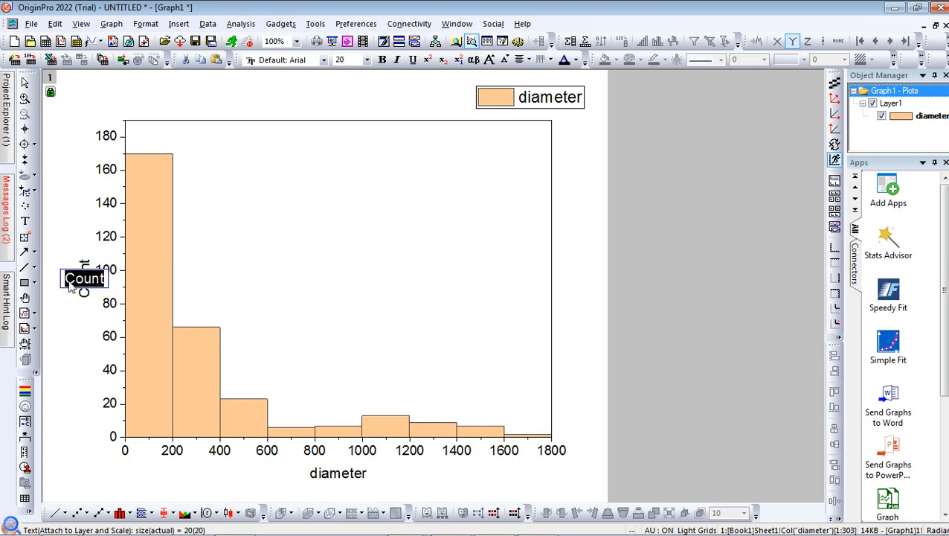
pyautogui.press('BackSpace')
pyautogui.write('FREKUENSI')
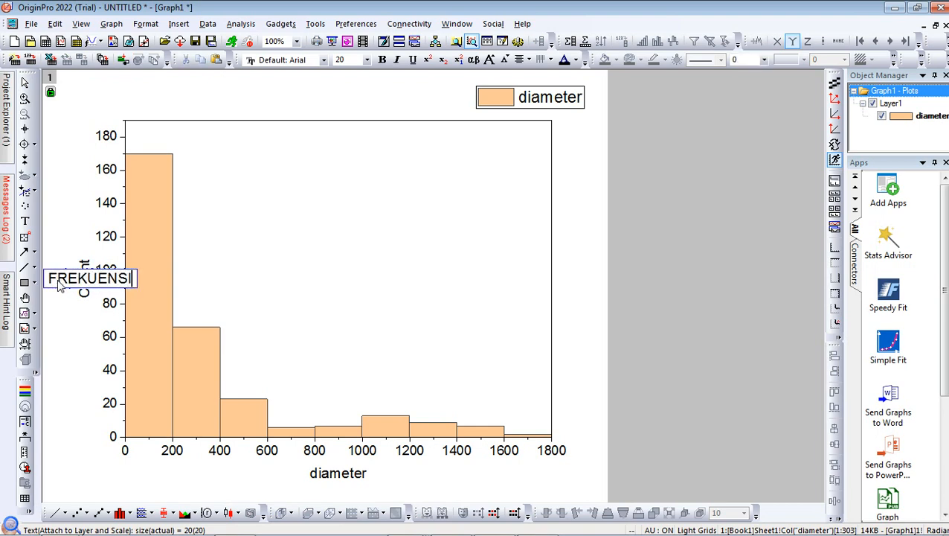
pyautogui.click(246, 256)
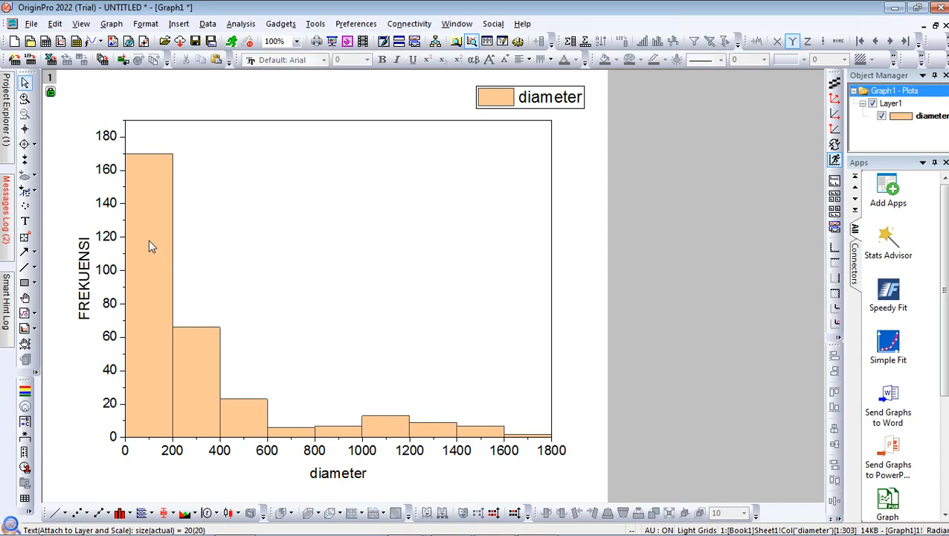
# Step: Open the bin worksheet behind the diameter histogram
pyautogui.moveTo(149, 241)
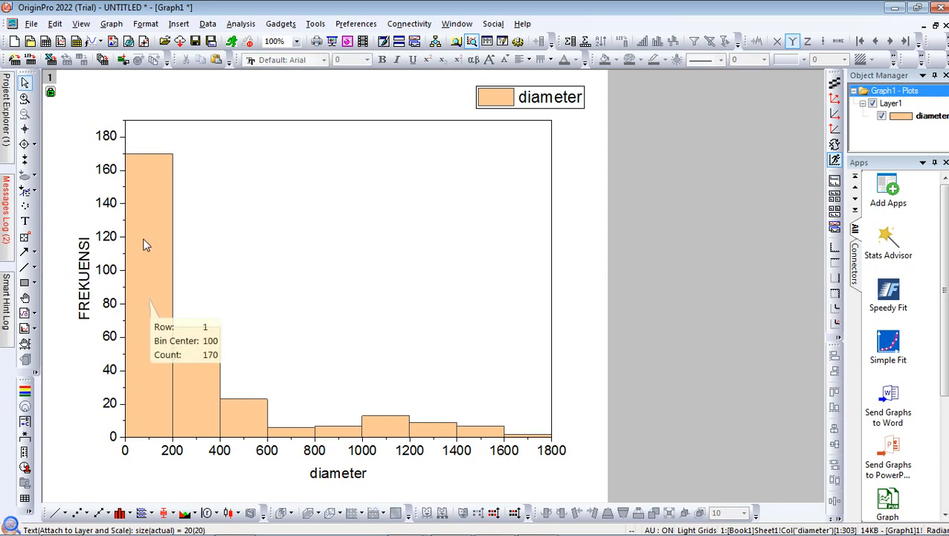
pyautogui.rightClick(148, 244)
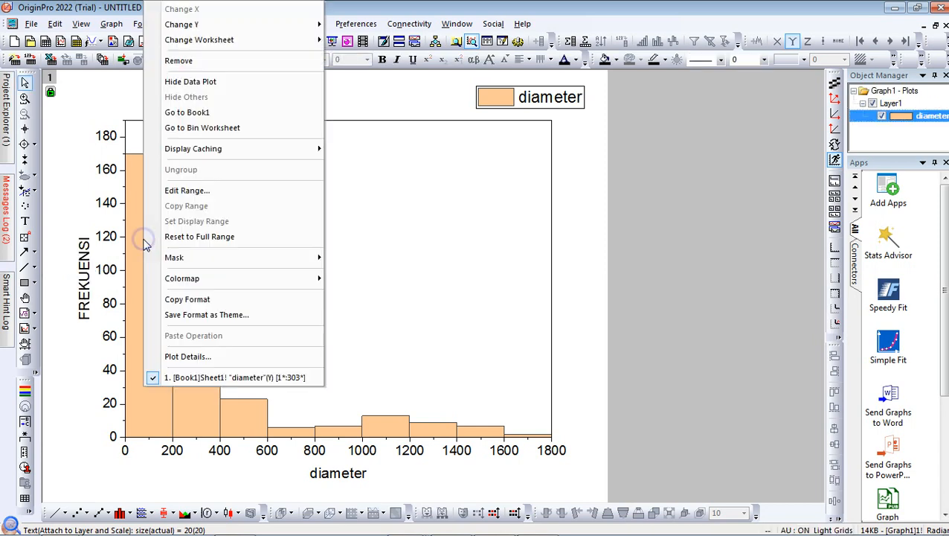
pyautogui.click(237, 127)
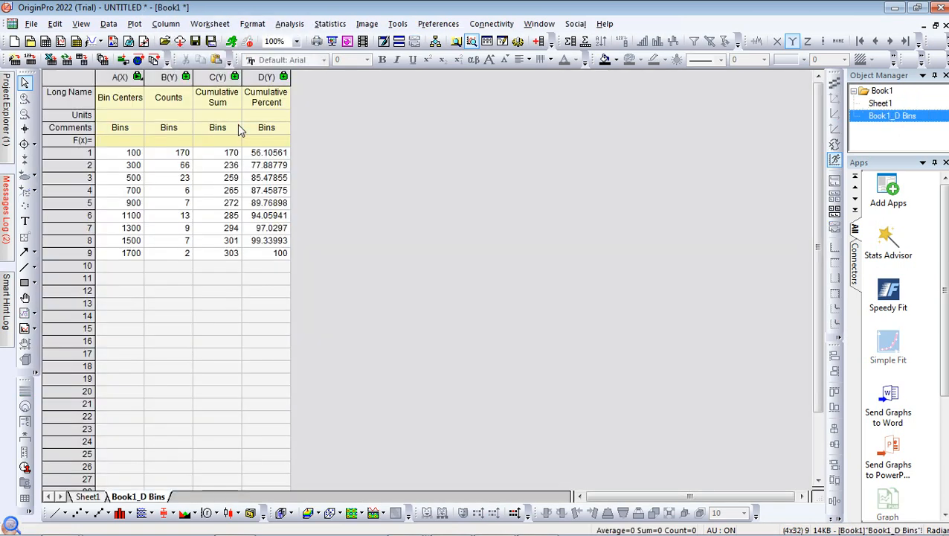
# Step: Plot rows 1 to 9 of the Bin Centers and Counts columns as a column chart
pyautogui.click(120, 152)
pyautogui.moveTo(146, 164); pyautogui.dragTo(169, 253)
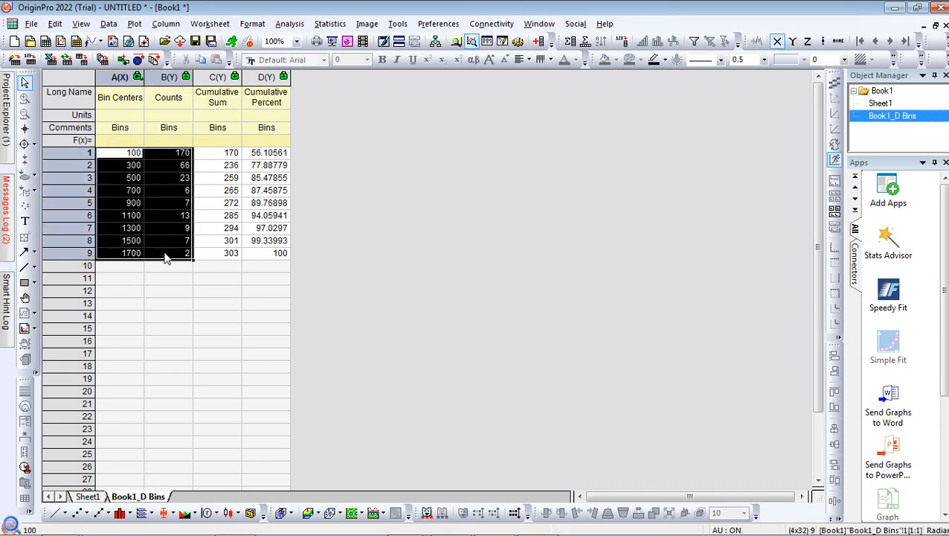
pyautogui.click(139, 25)
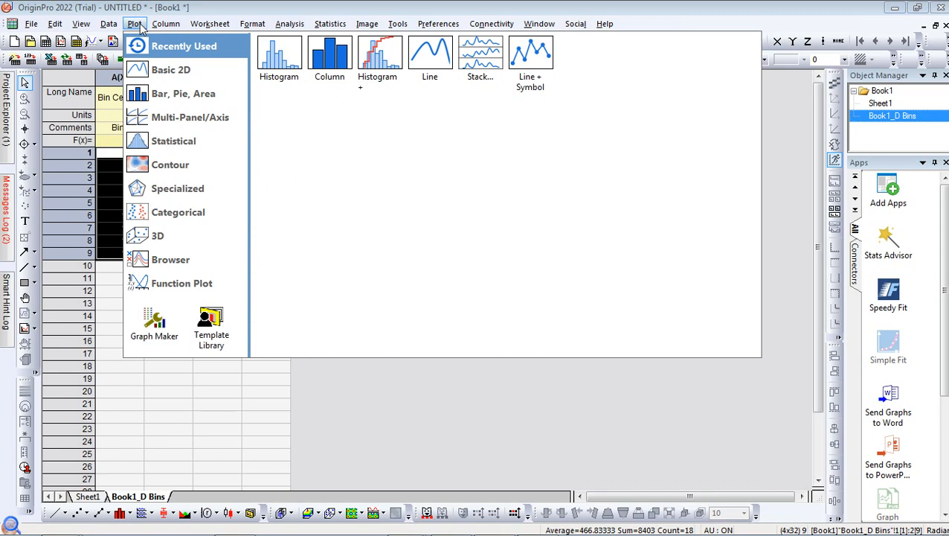
pyautogui.click(328, 55)
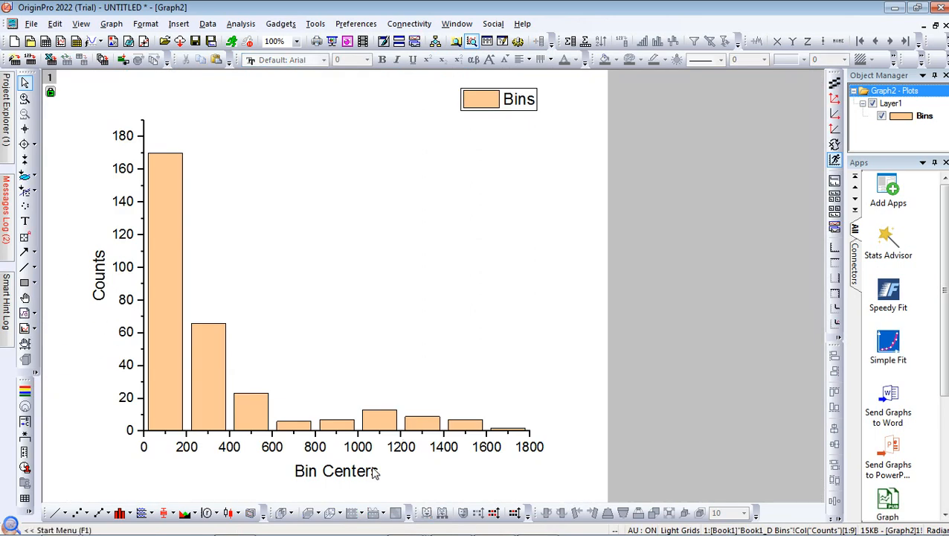
# Step: Replace the column chart's X-axis title with "Diameter"
pyautogui.click(345, 473)
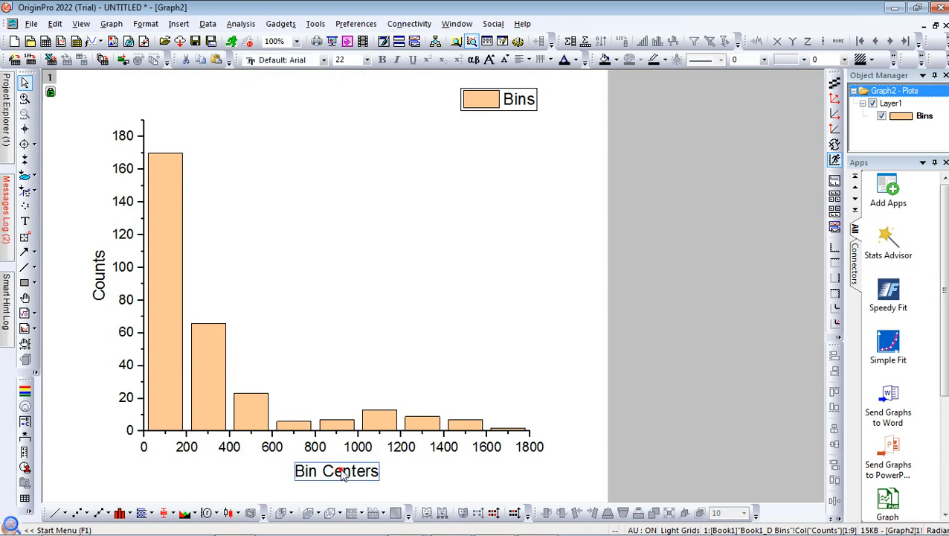
pyautogui.click(344, 473)
pyautogui.moveTo(362, 476); pyautogui.dragTo(302, 479)
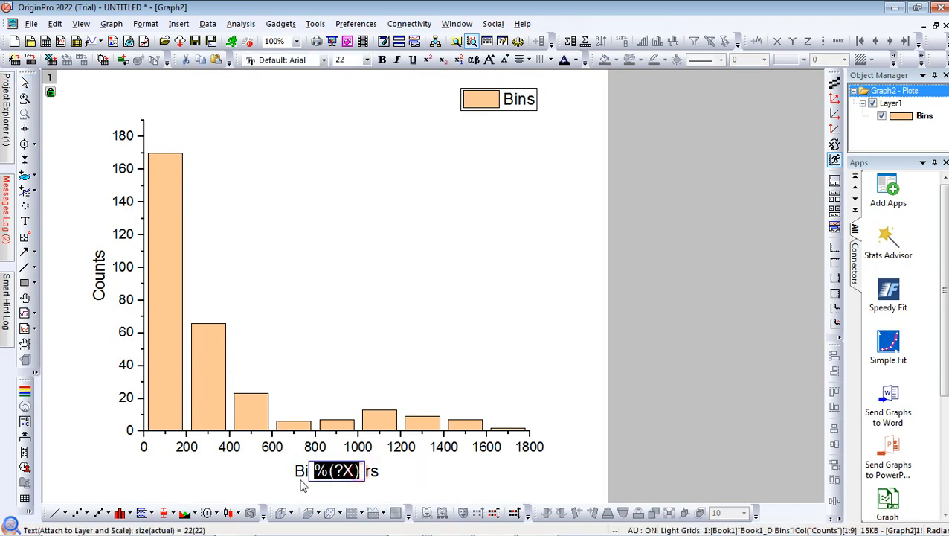
pyautogui.write('Di')
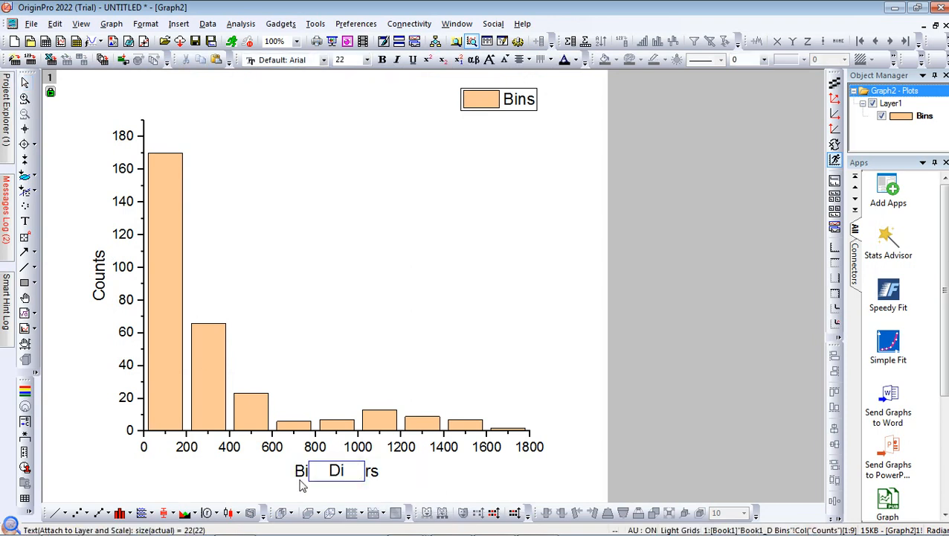
pyautogui.write('ameter')
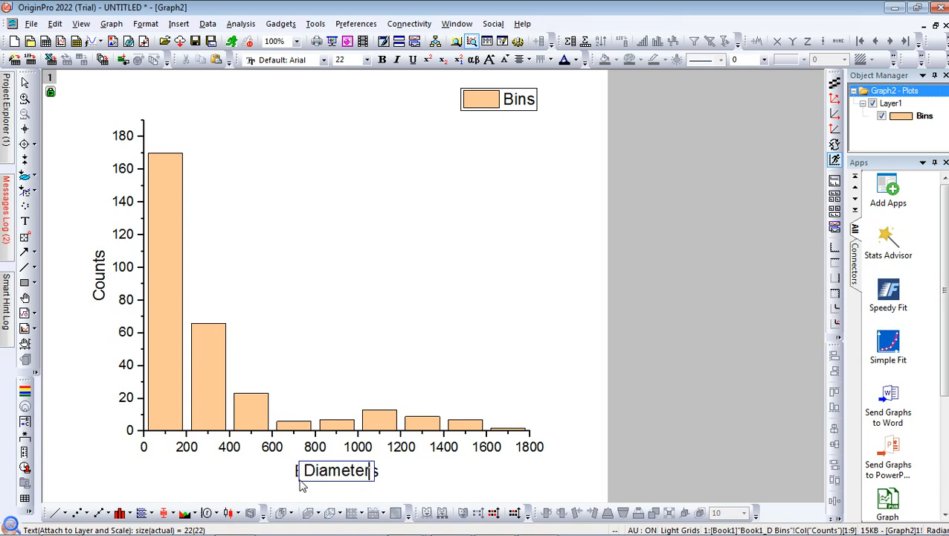
# Step: Replace the column chart's Y-axis title with "Frekuensi"
pyautogui.doubleClick(99, 288)
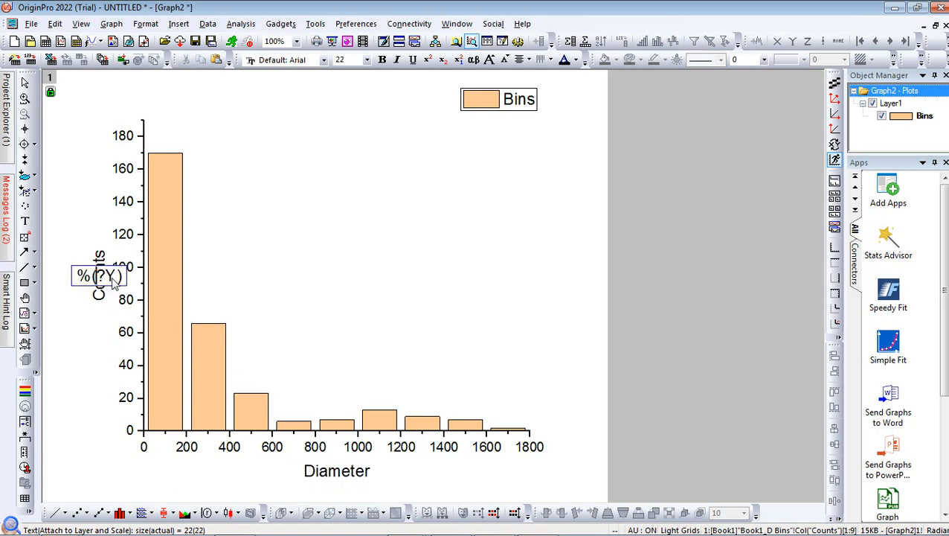
pyautogui.press('Escape')
pyautogui.click(99, 283)
pyautogui.doubleClick(99, 283)
pyautogui.moveTo(122, 277); pyautogui.dragTo(89, 287)
pyautogui.press('BackSpace')
pyautogui.press('BackSpace')
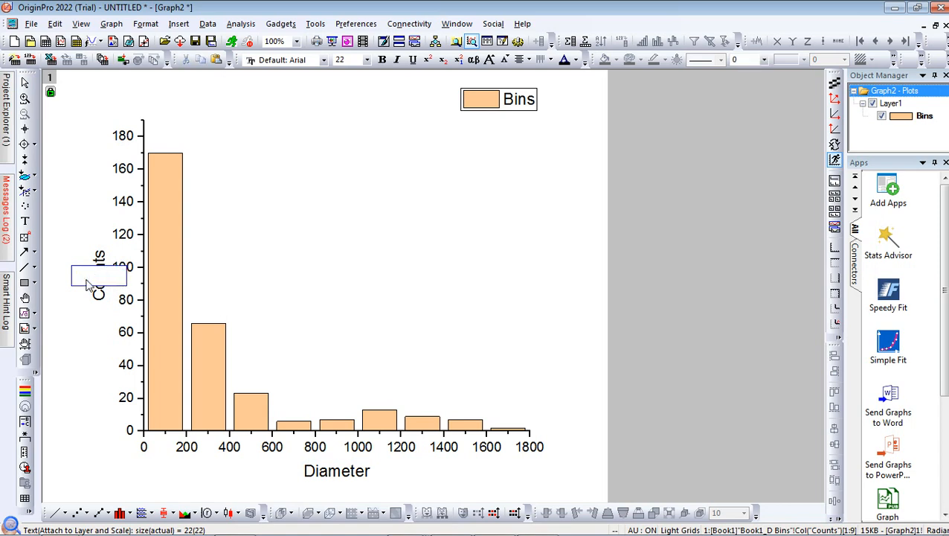
pyautogui.write('Frekuensi')
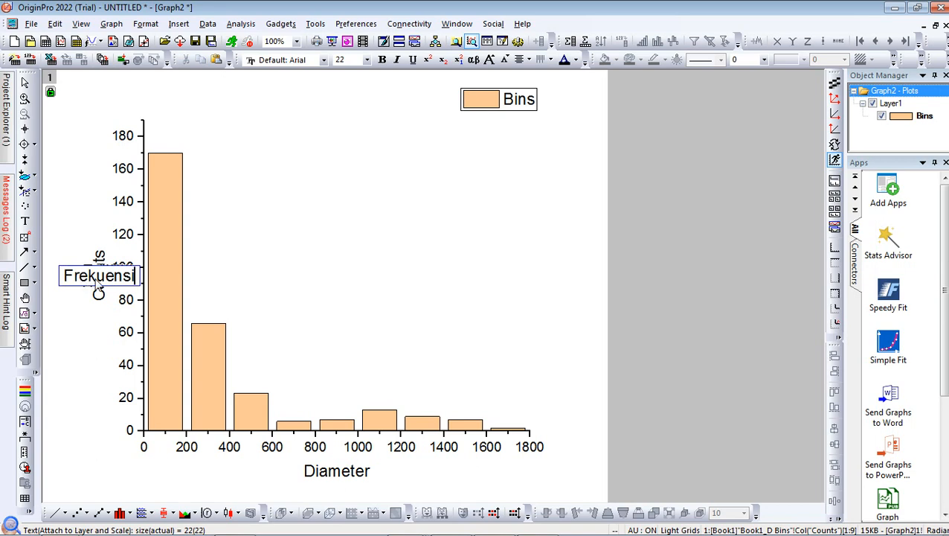
pyautogui.click(78, 403)
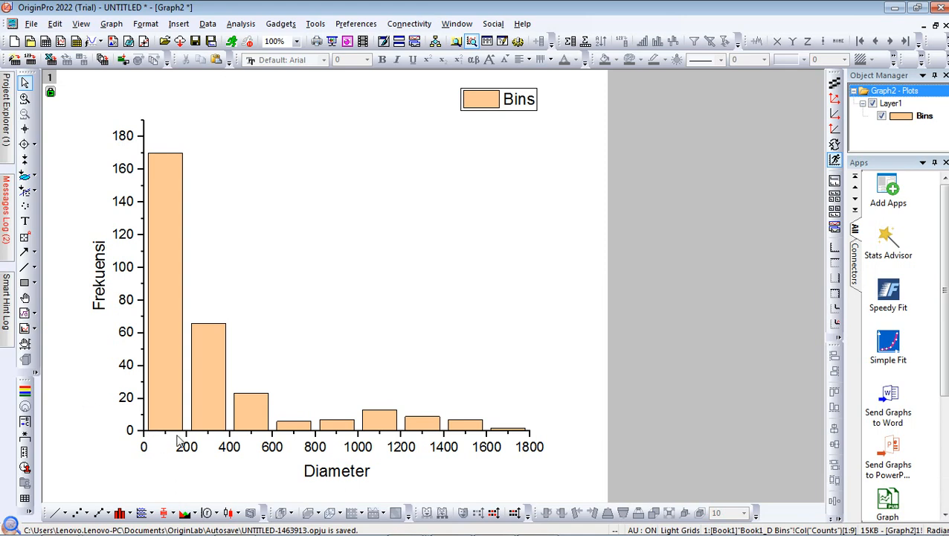
# Step: Set up a nonlinear curve fit of the column chart with the LogNormal function from the Peak Functions category
pyautogui.moveTo(183, 437)
pyautogui.click(241, 26)
pyautogui.moveTo(257, 85)
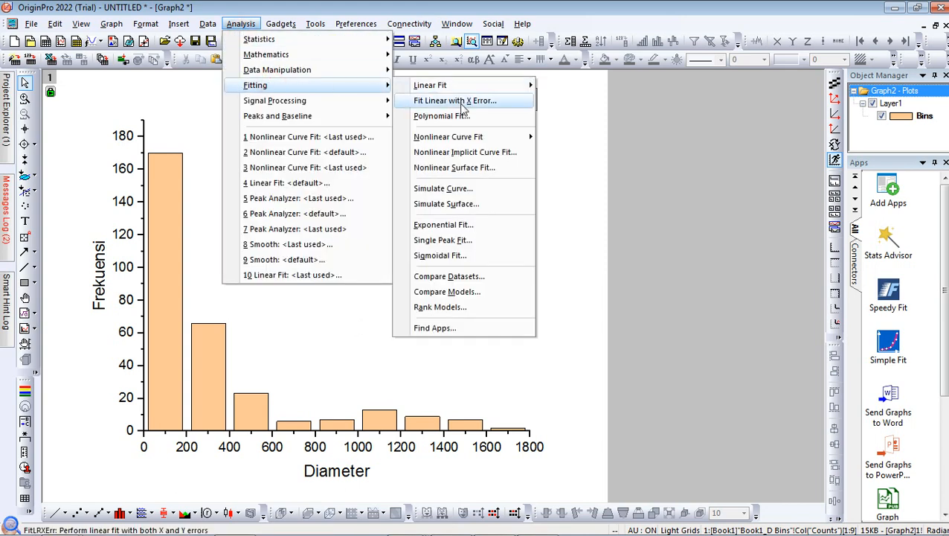
pyautogui.moveTo(469, 137)
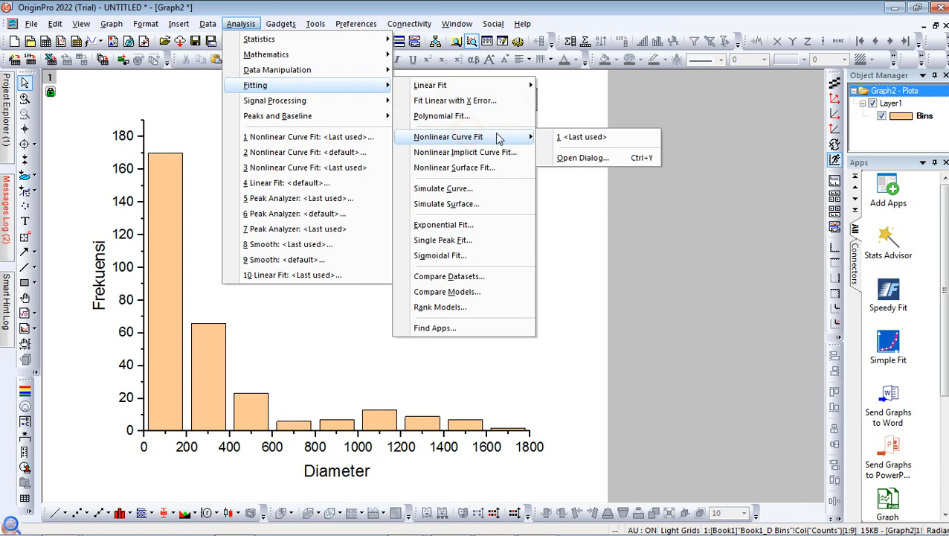
pyautogui.click(584, 162)
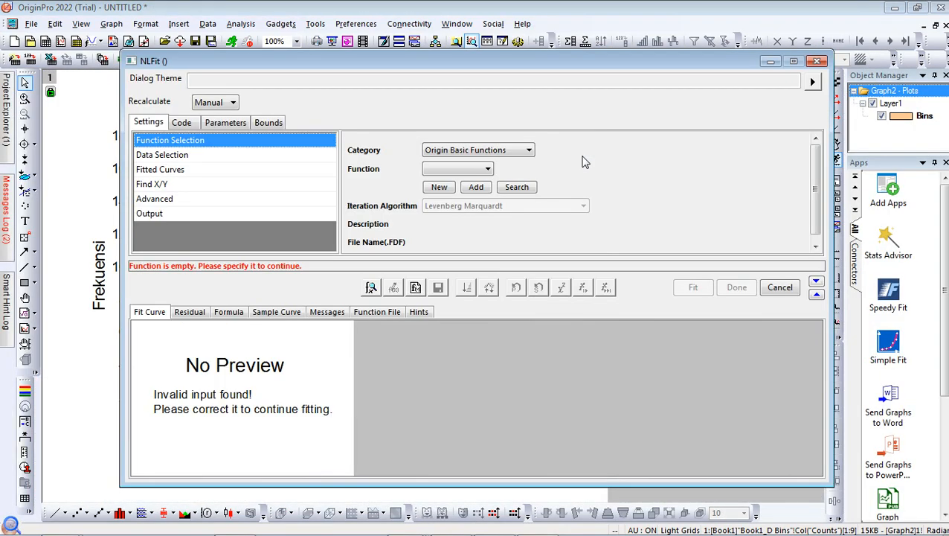
pyautogui.click(503, 153)
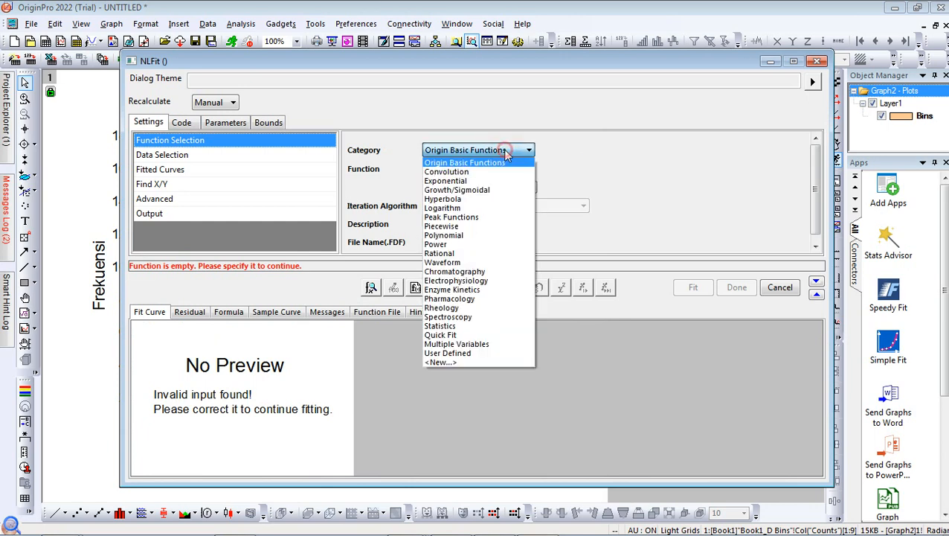
pyautogui.click(489, 216)
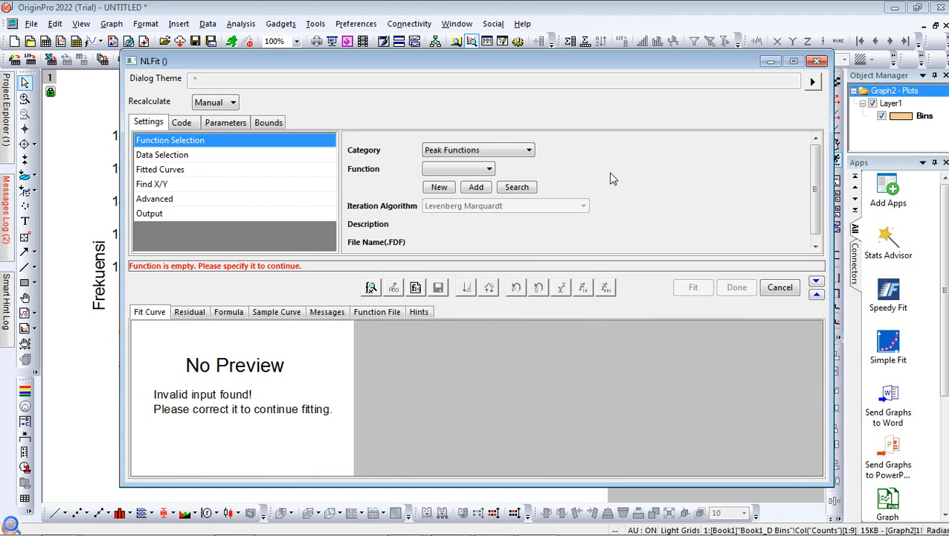
pyautogui.click(489, 169)
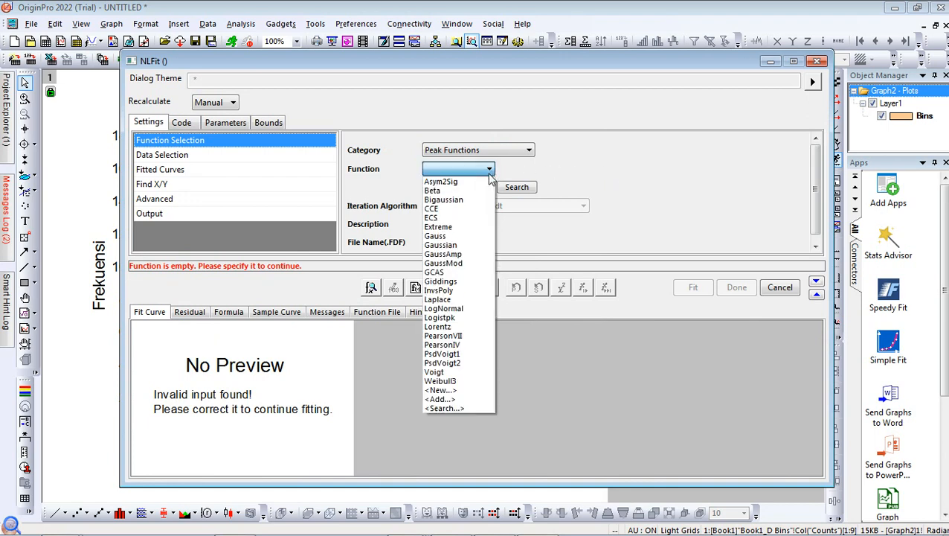
pyautogui.click(453, 308)
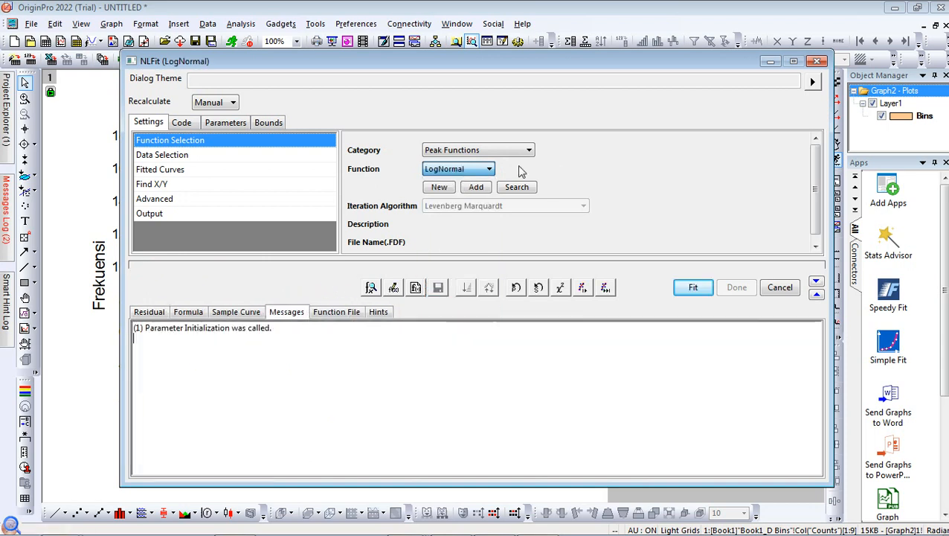
# Step: Examine the LogNormal sample curve and the advanced fit parameter and fit statistics quantities
pyautogui.click(248, 311)
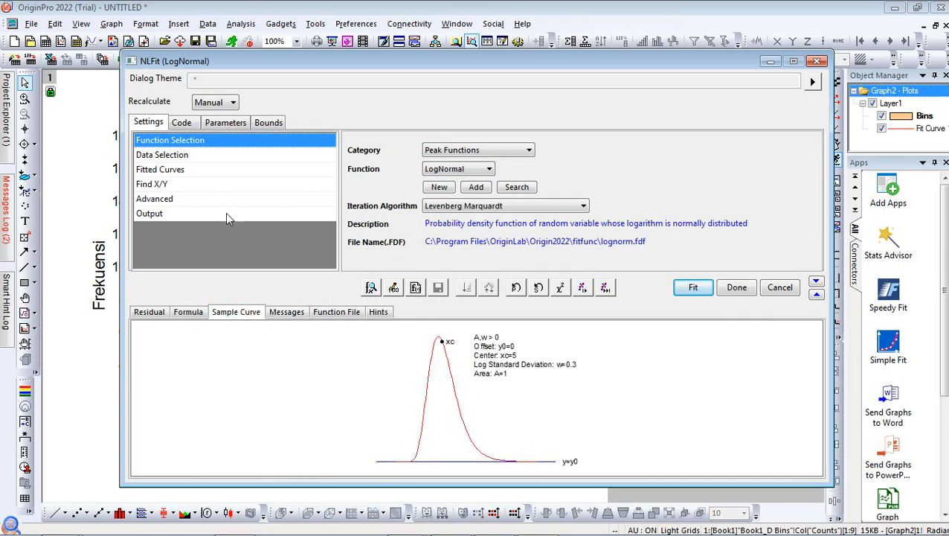
pyautogui.click(177, 197)
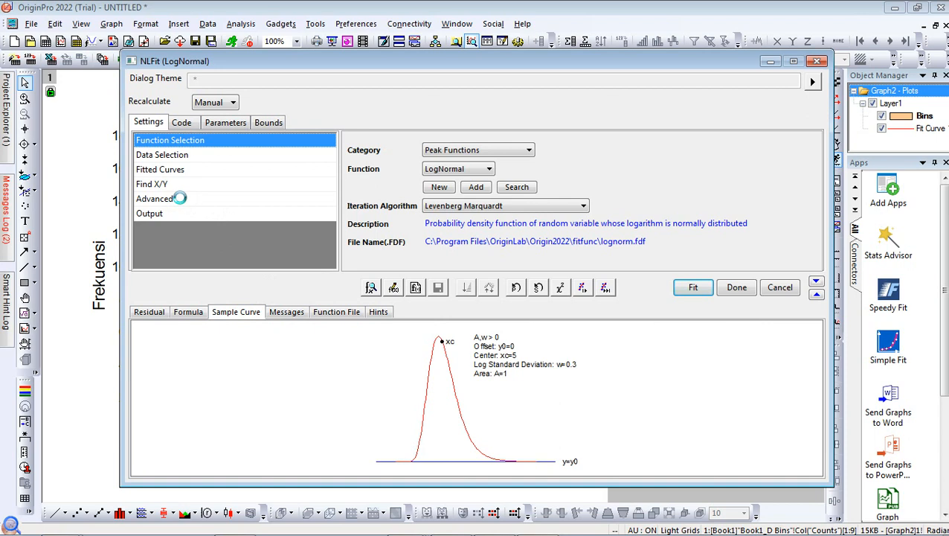
pyautogui.click(351, 148)
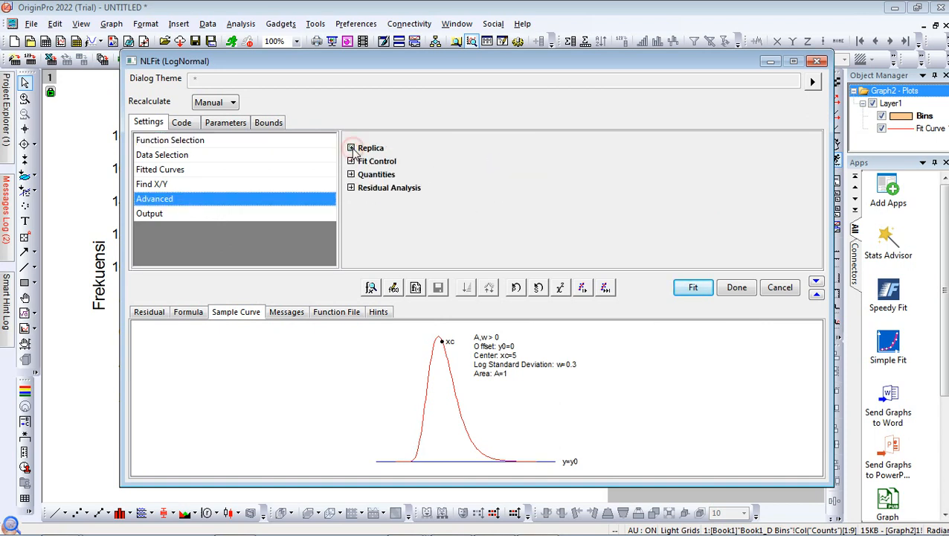
pyautogui.click(350, 174)
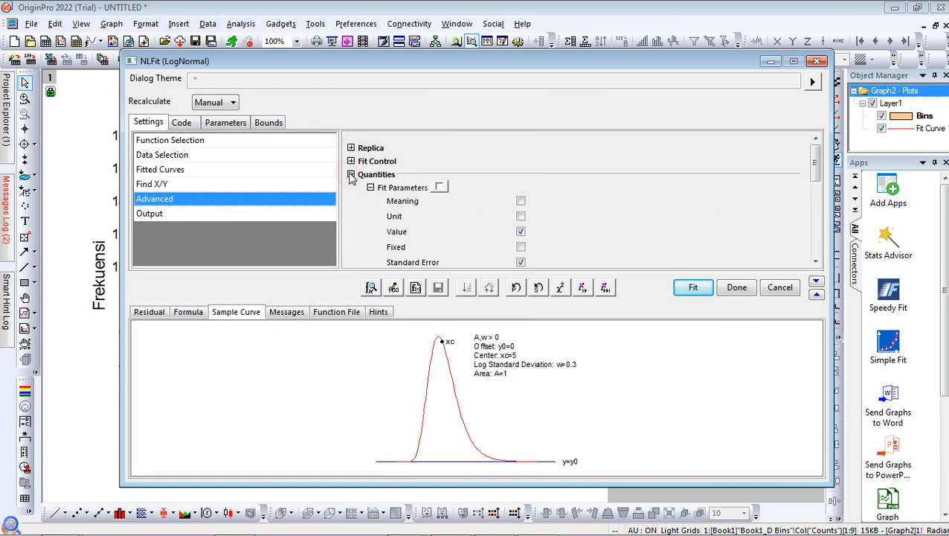
pyautogui.click(370, 187)
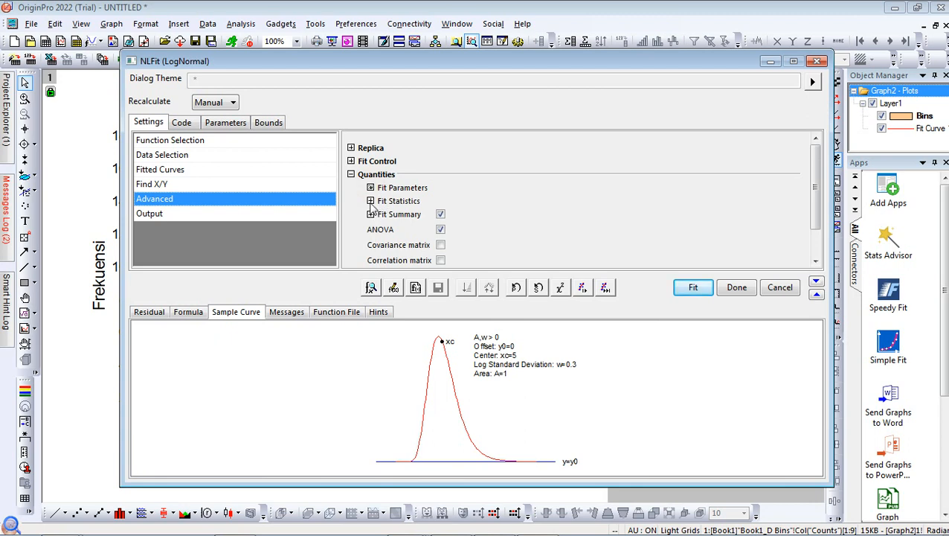
pyautogui.click(371, 201)
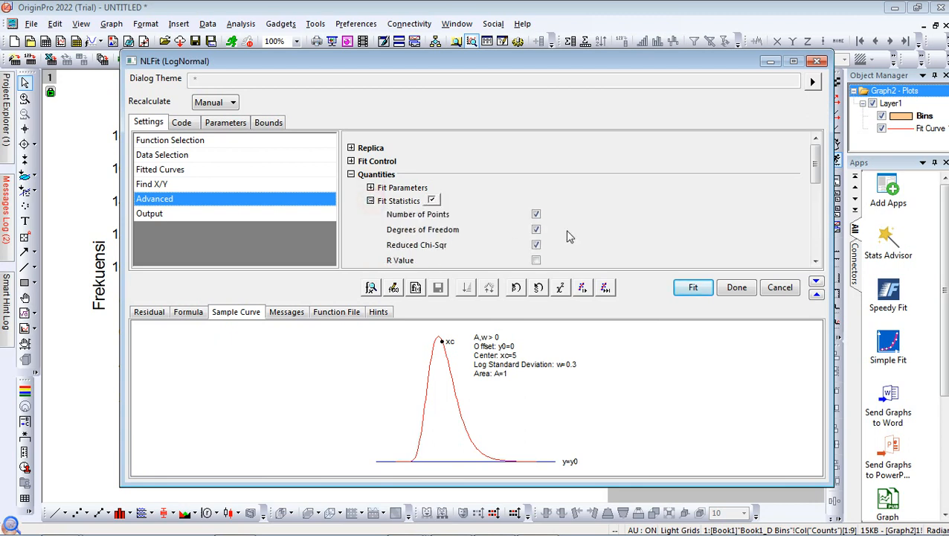
pyautogui.scroll(-3, 567, 236)
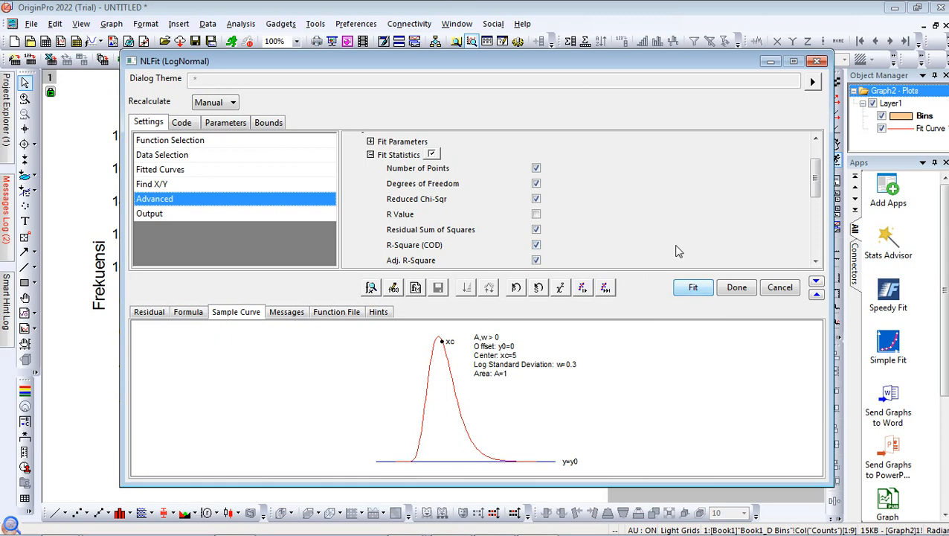
# Step: Run the LogNormal fit and decline switching to the report sheet
pyautogui.click(693, 287)
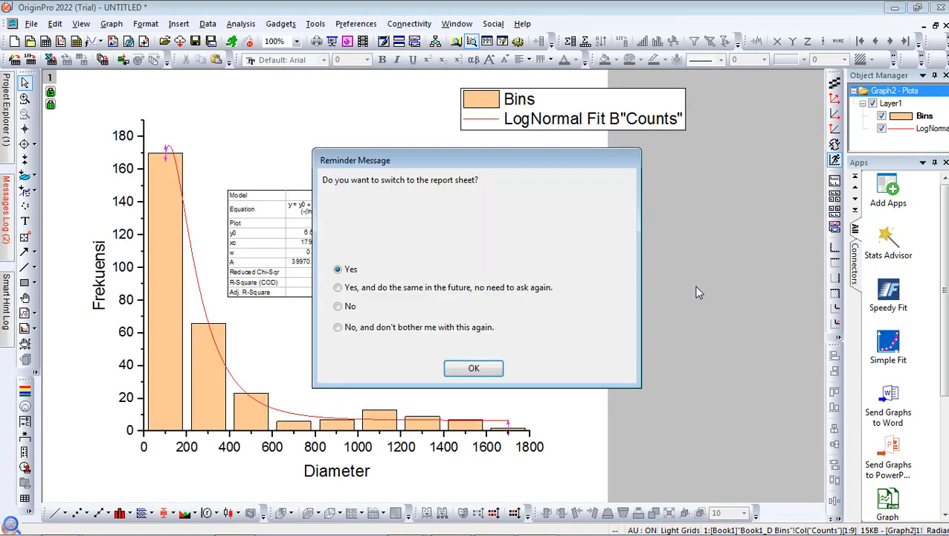
pyautogui.click(341, 306)
pyautogui.click(468, 368)
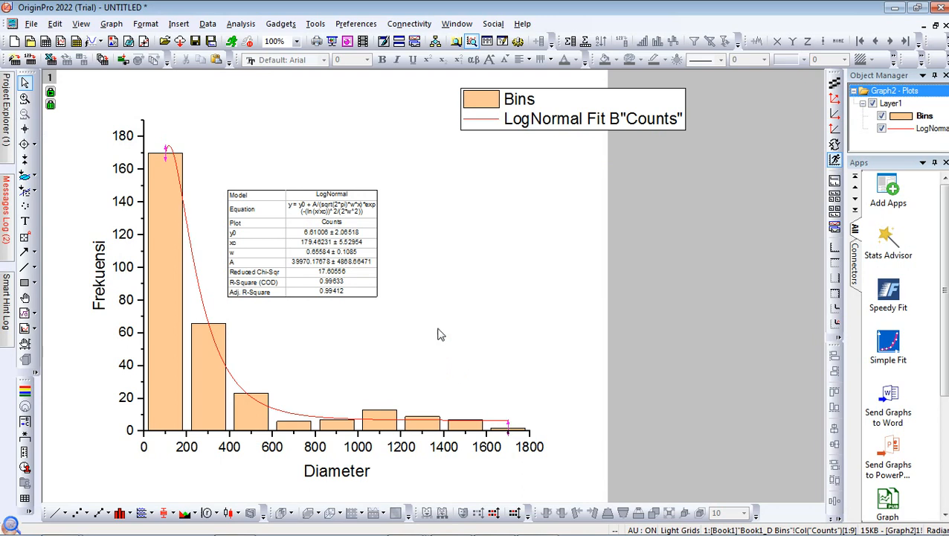
# Step: Enlarge the fit results table on the graph so its text is easier to read
pyautogui.click(341, 231)
pyautogui.moveTo(378, 296); pyautogui.dragTo(441, 352)
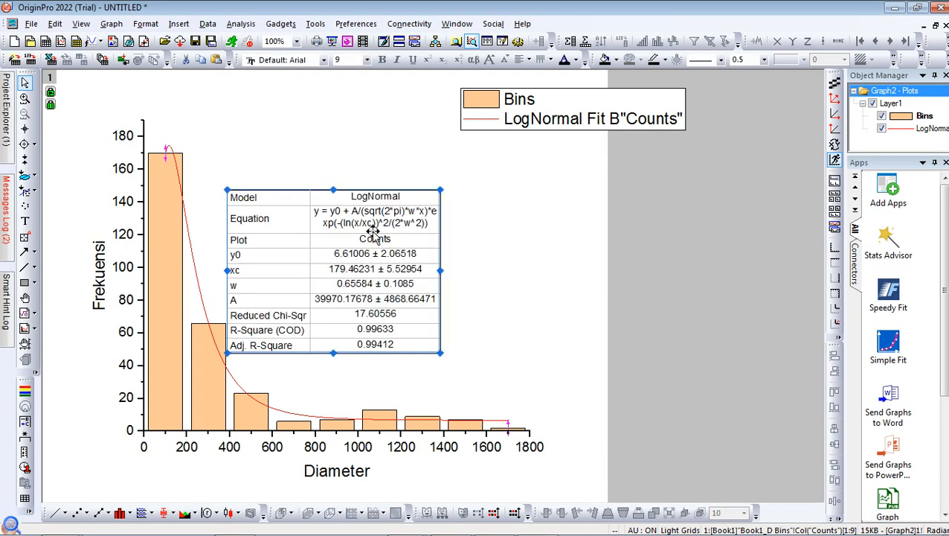
# Step: Move the fit results table slightly right on the graph, clear of the second column and the fitted curve
pyautogui.moveTo(333, 193); pyautogui.dragTo(356, 190)
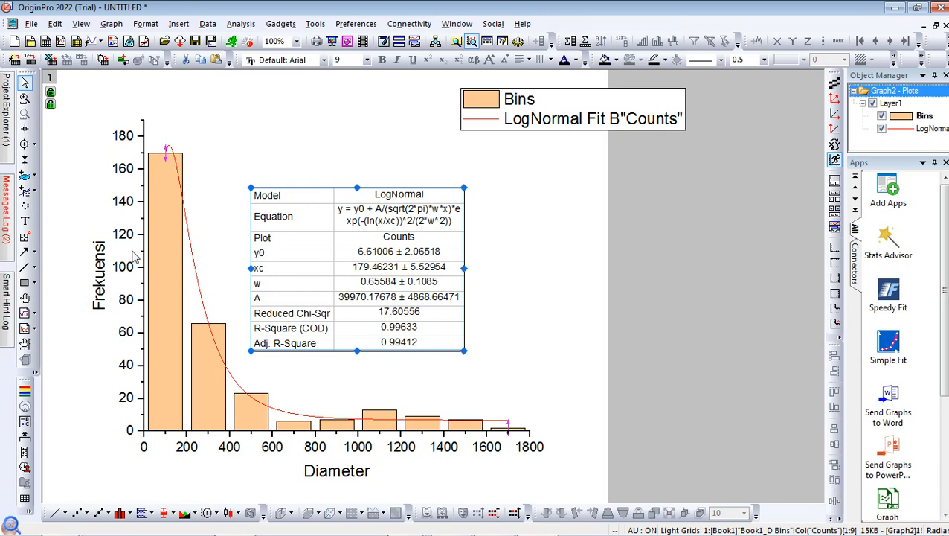
# Step: Open the FitNL1 report sheet of Book1 and examine the LogNormal fit's parameters, statistics, summary and ANOVA tables
pyautogui.moveTo(5, 138)
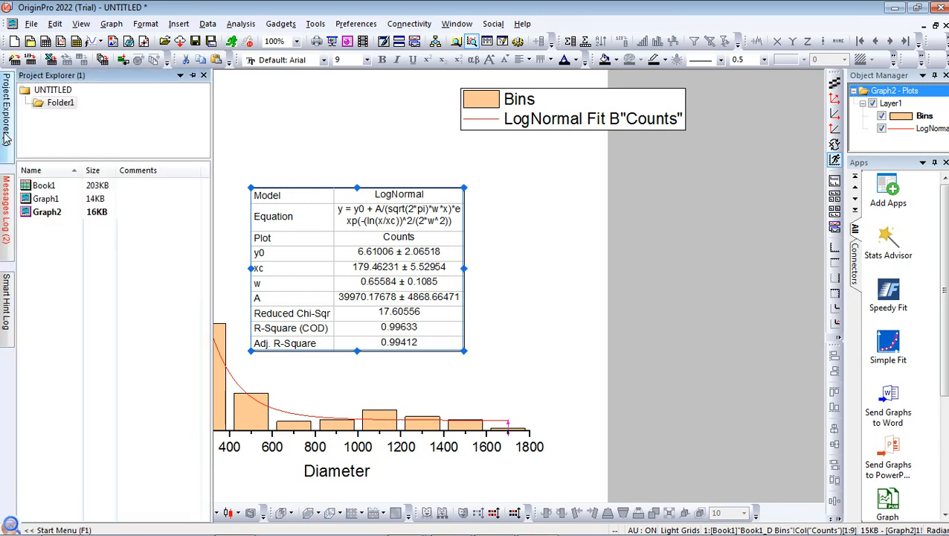
pyautogui.doubleClick(81, 185)
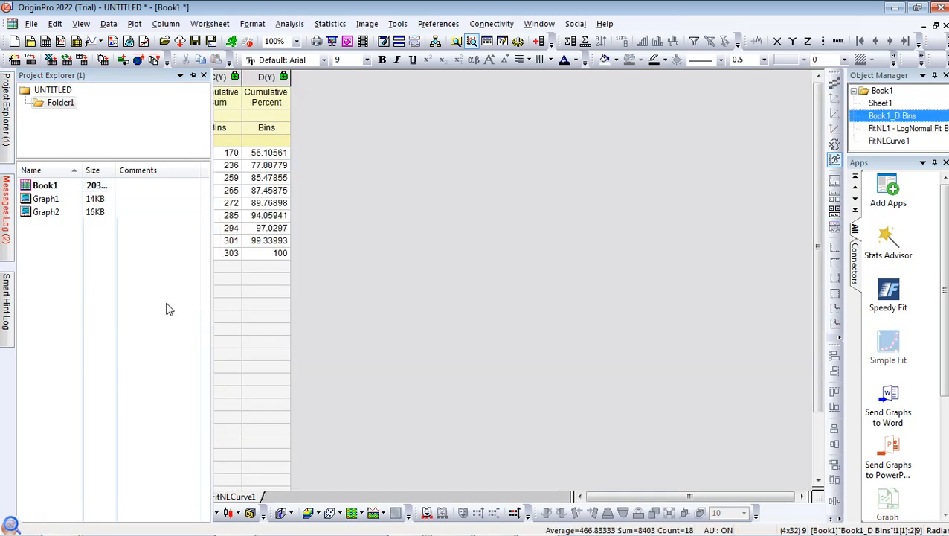
pyautogui.click(235, 498)
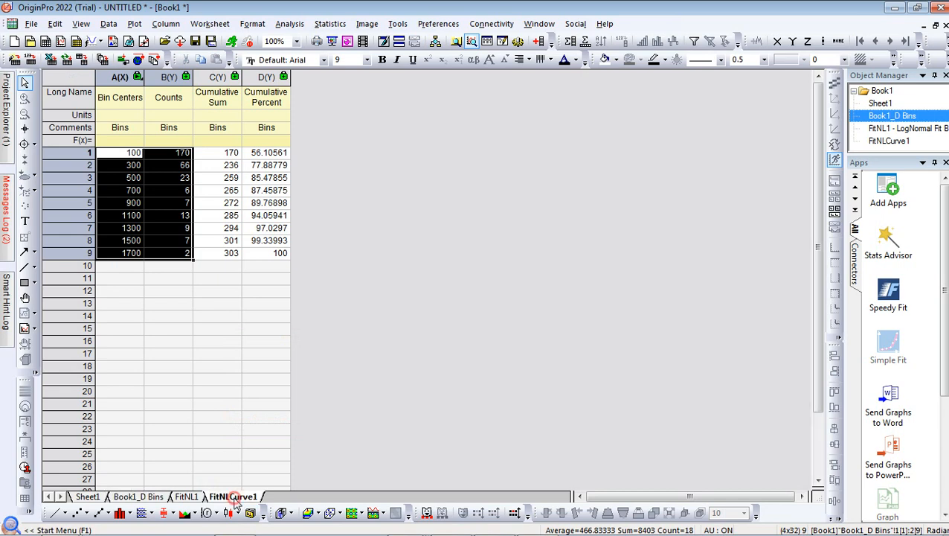
pyautogui.click(193, 496)
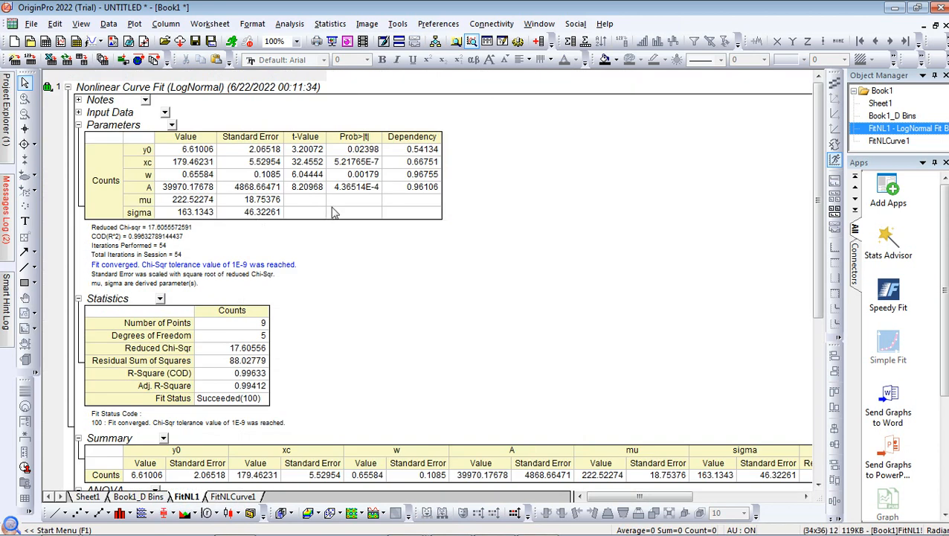
pyautogui.scroll(-2, 313, 187)
pyautogui.scroll(-2, 328, 268)
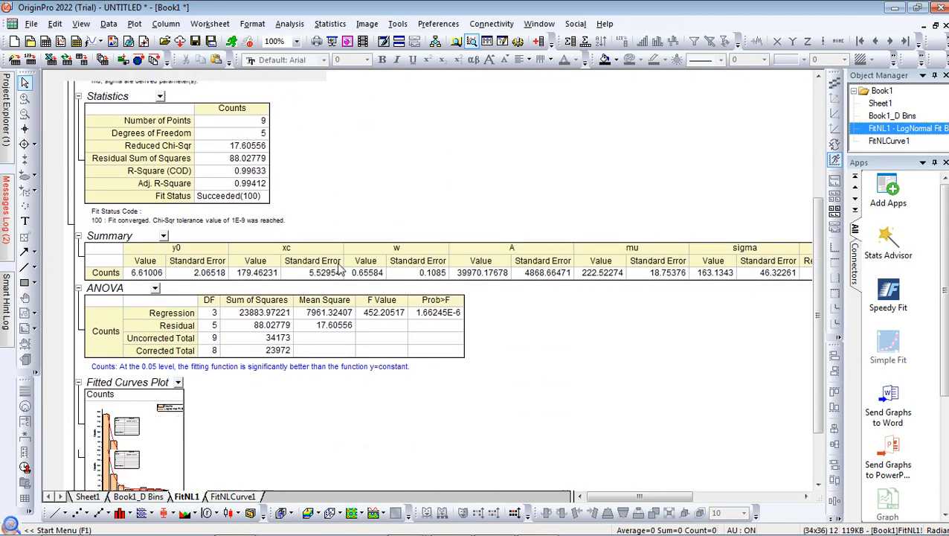